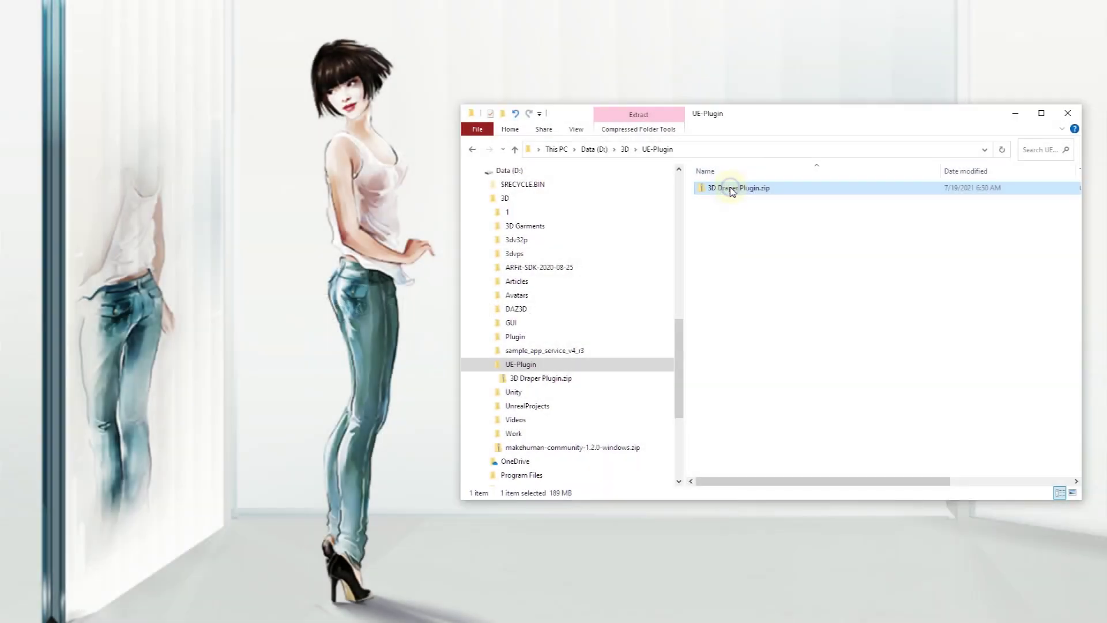
Step: Extract the 3D Draper Plugin zip with 7-Zip into its own folder and open it
right_click(731, 192)
mouse_move(648, 298)
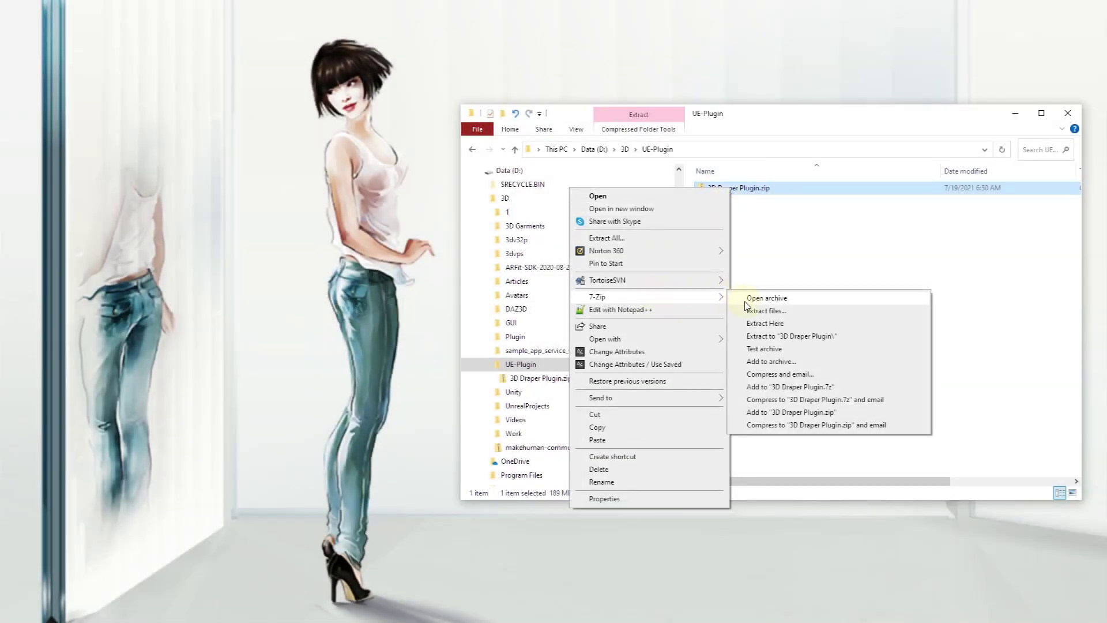
click(762, 336)
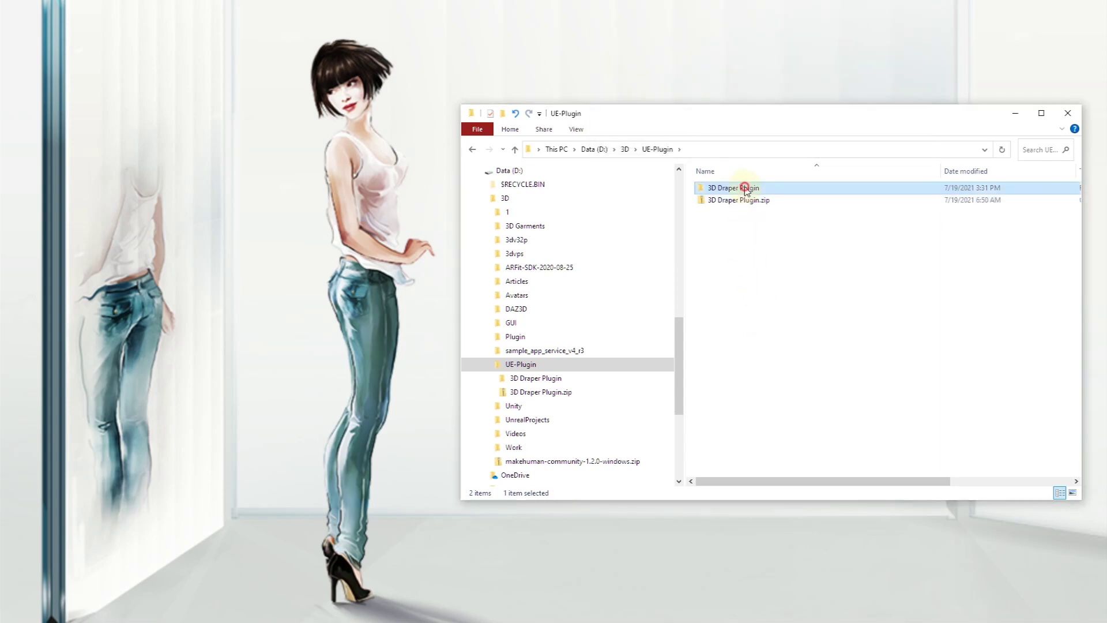
double_click(742, 188)
Step: Launch 3dd_setup_ue4.exe, choose English, accept the licence and keep the default components
click(741, 199)
double_click(741, 200)
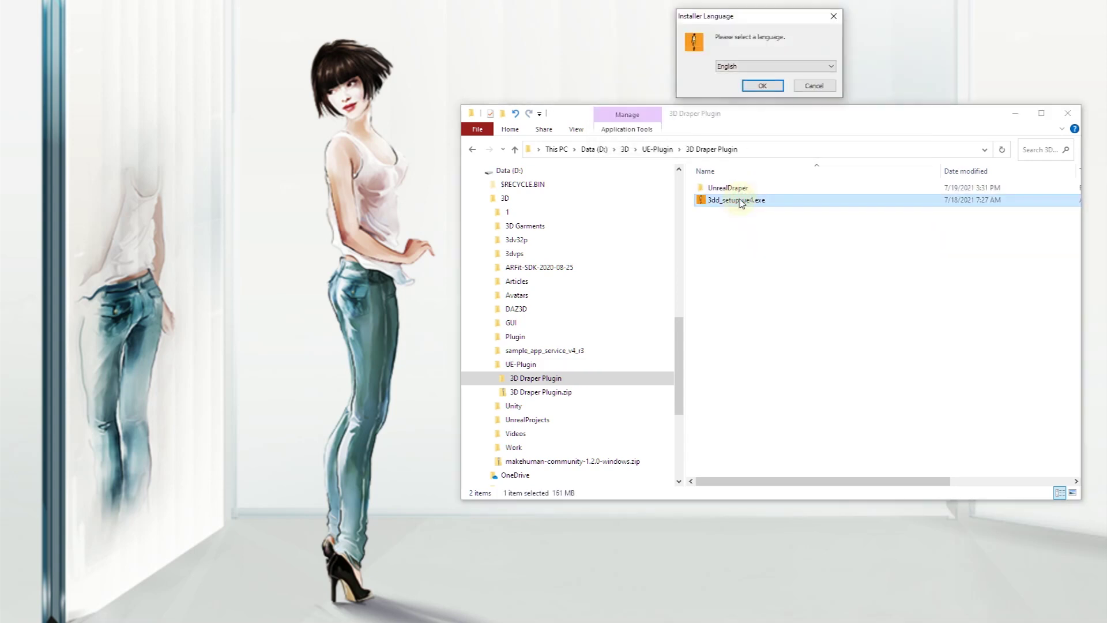
click(772, 87)
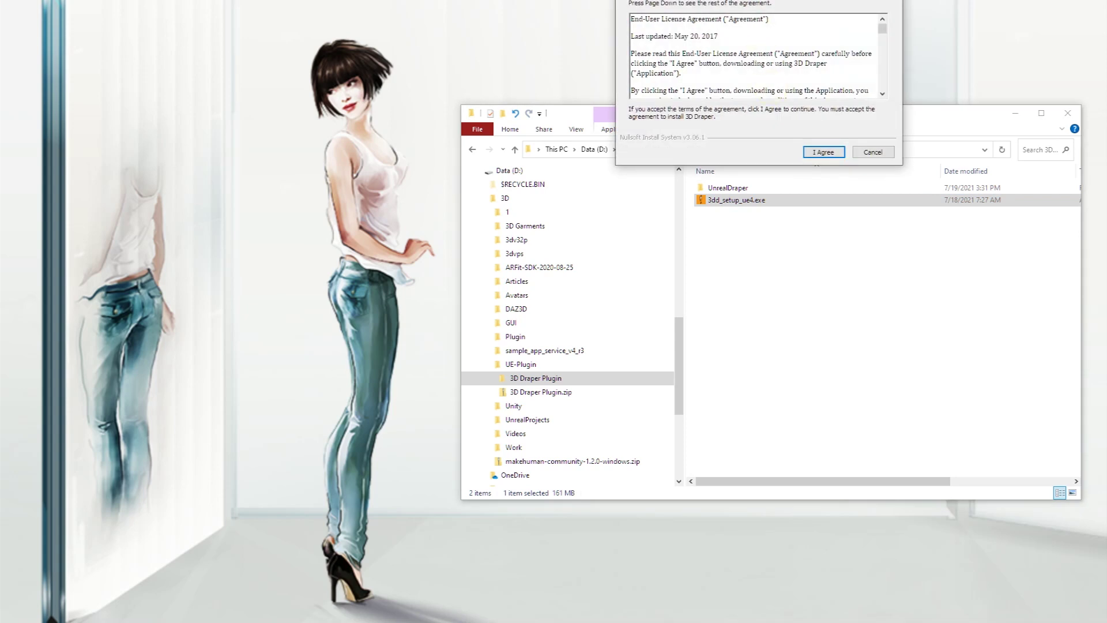
click(827, 307)
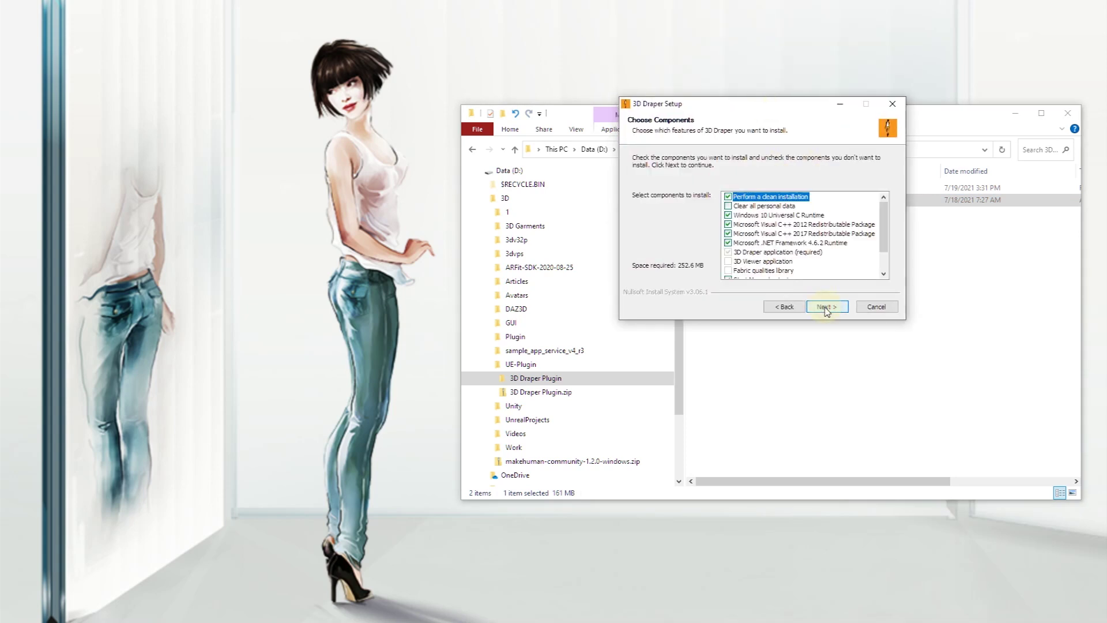
click(825, 306)
Step: Start the 3D Draper installation and open Norton's Antivirus Scans and Risks settings
click(829, 306)
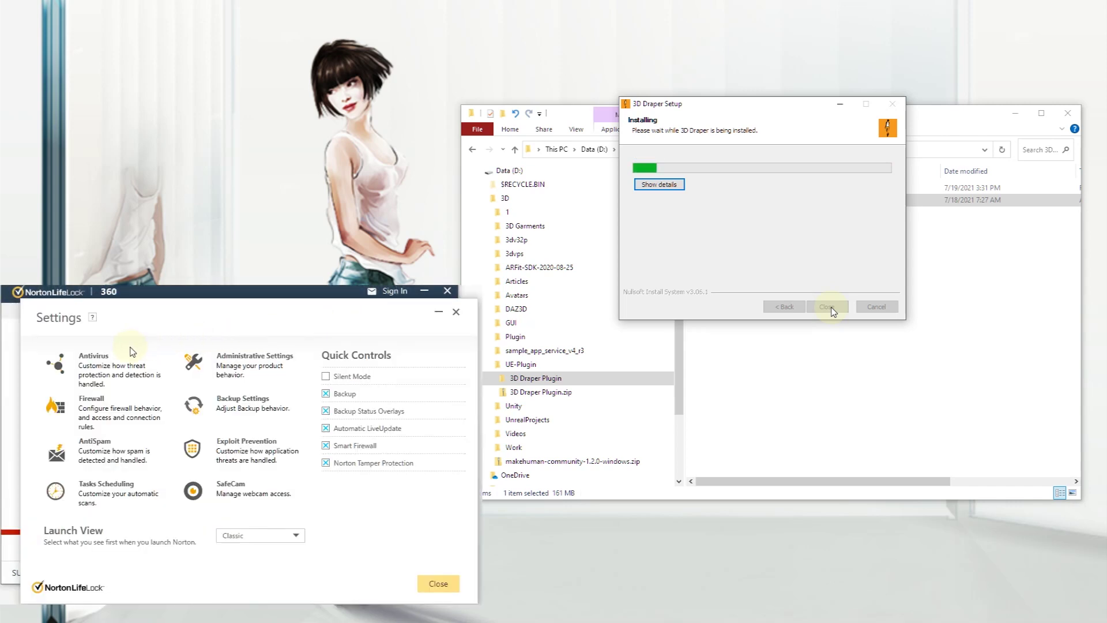
click(97, 355)
click(159, 380)
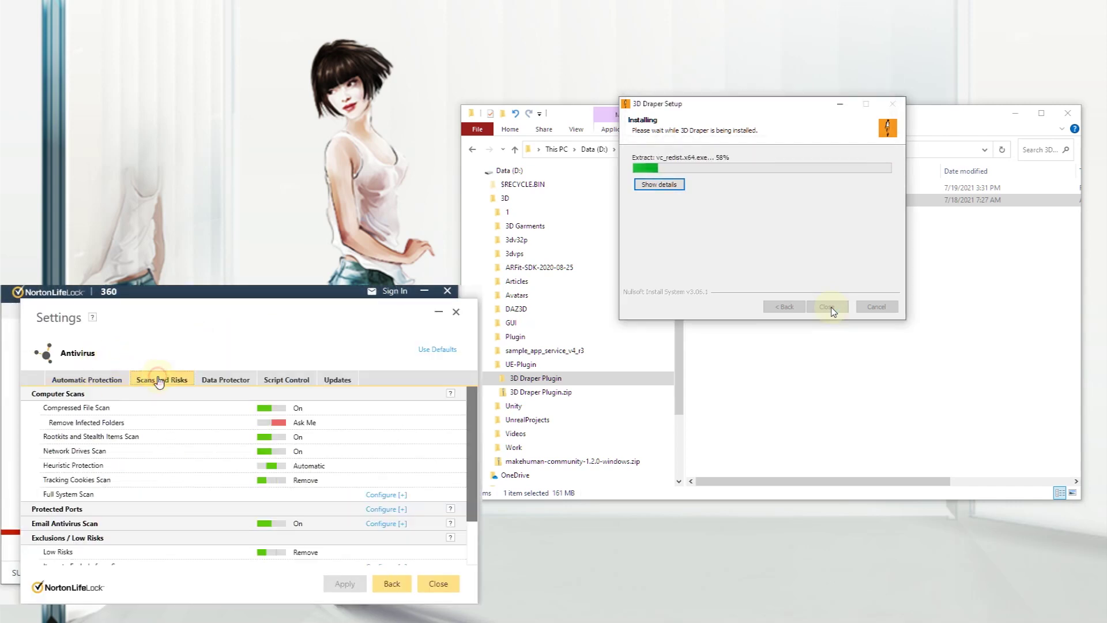
scroll(141, 462, down, 2)
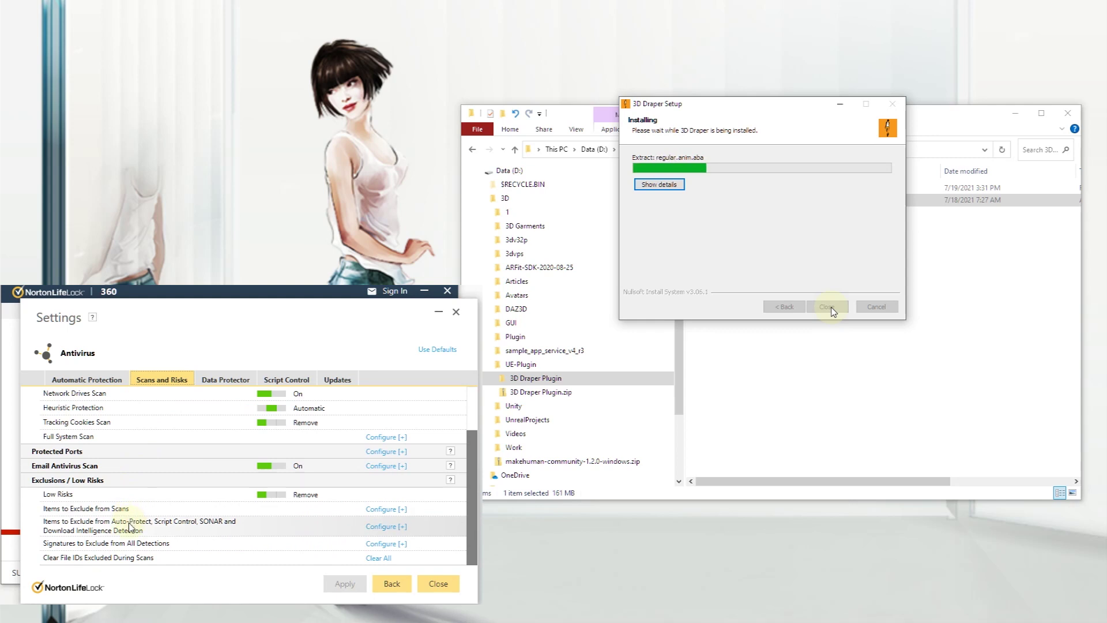
Step: Confirm the 3D Draper folder auto-protect exclusion unchanged and close the finished setup
click(383, 528)
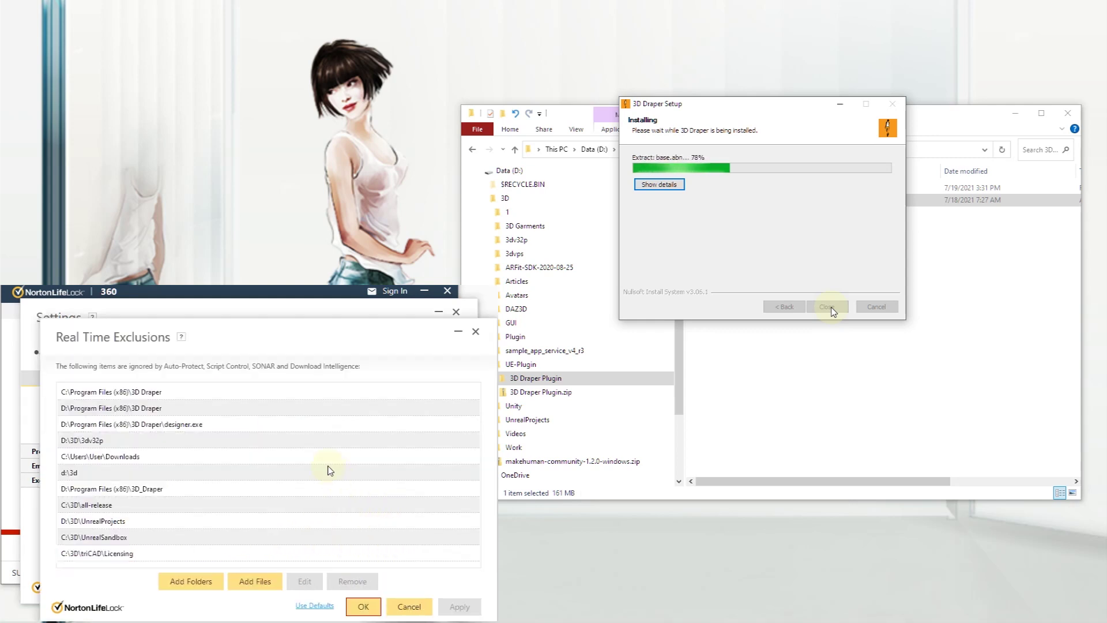
click(154, 395)
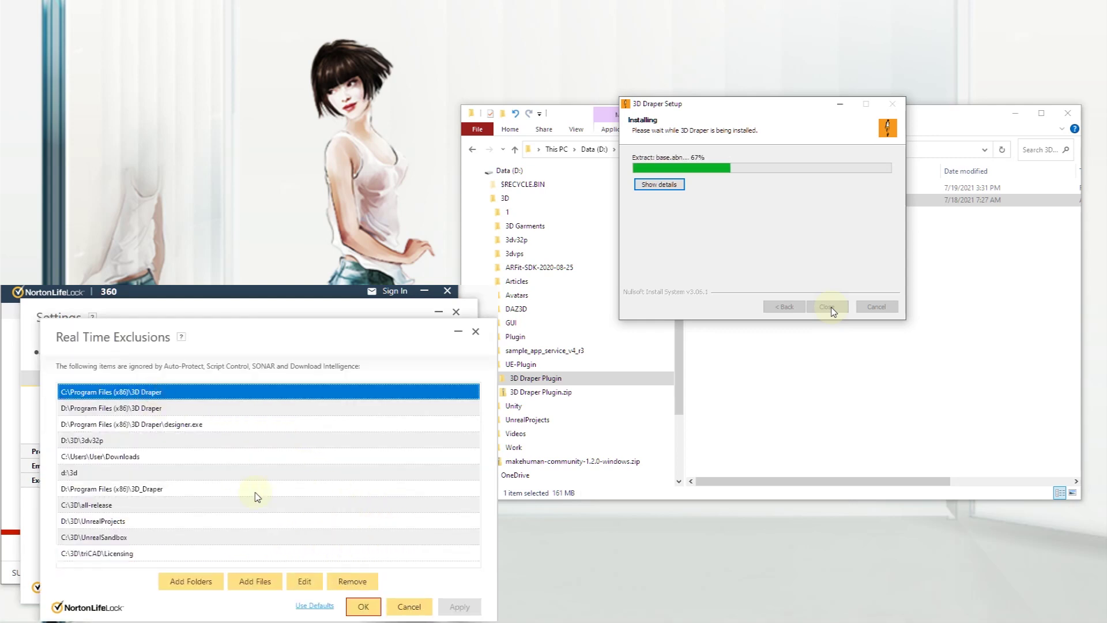
click(305, 581)
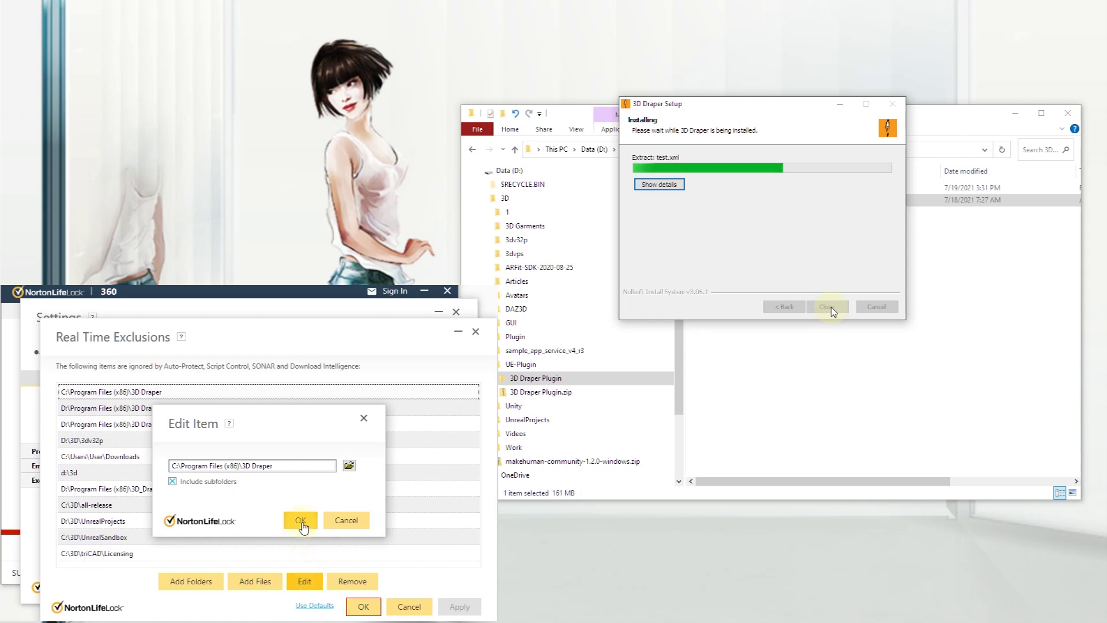
click(298, 520)
click(829, 307)
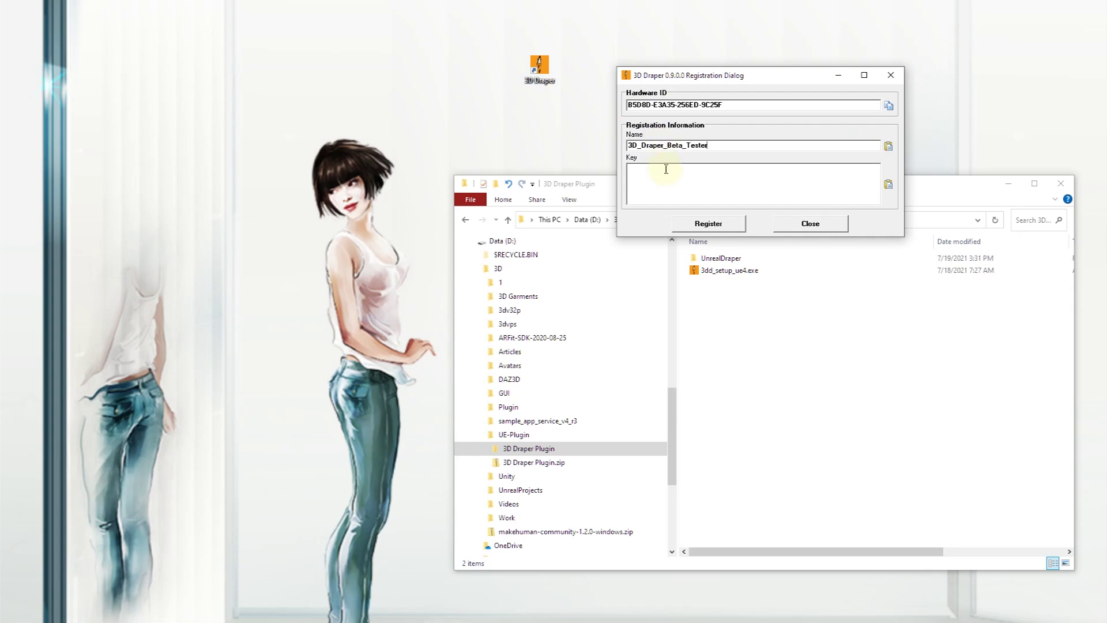
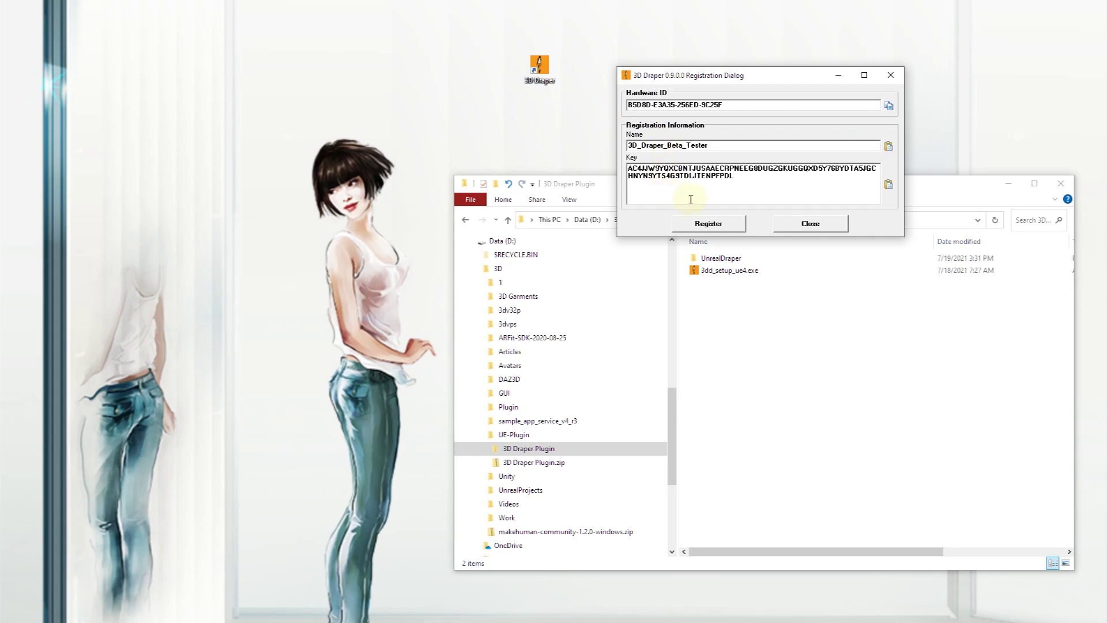
Step: Paste the licence key into the Key field and register 3D Draper
click(718, 225)
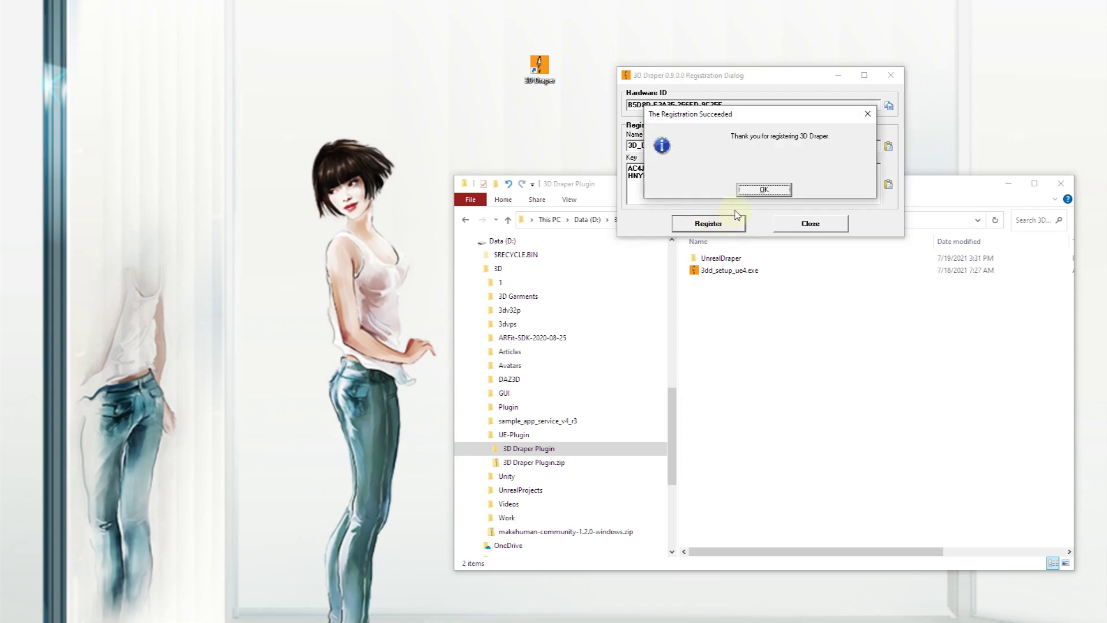
Step: Move the UnrealDraper Content and Plugins folders into My_UE_Project and select its project file
click(765, 190)
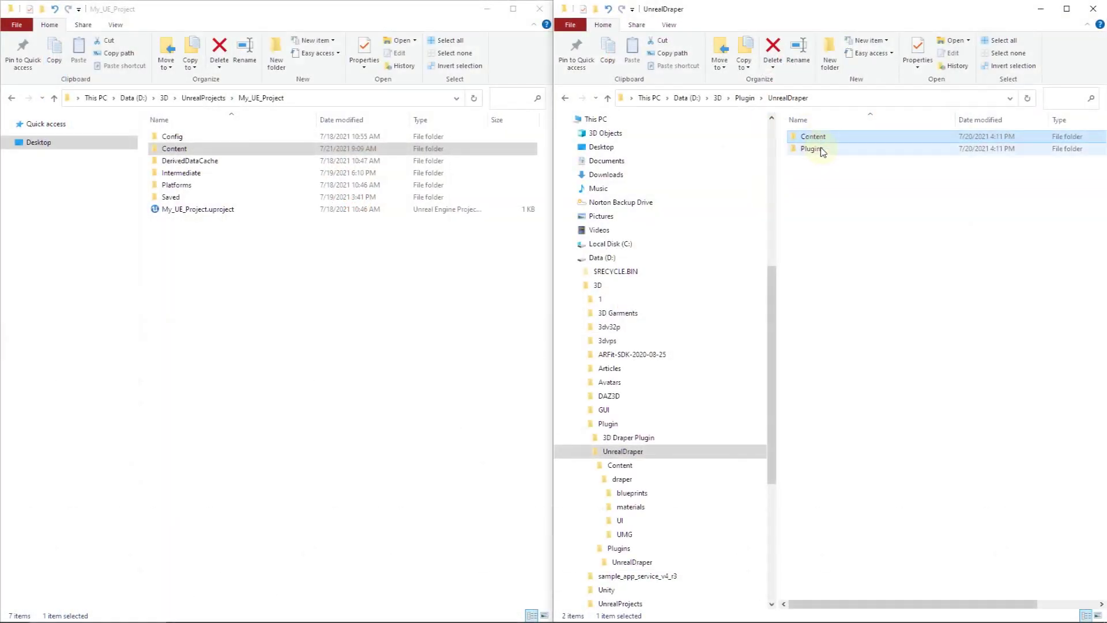
ctrl+click(820, 149)
drag(822, 151, 286, 340)
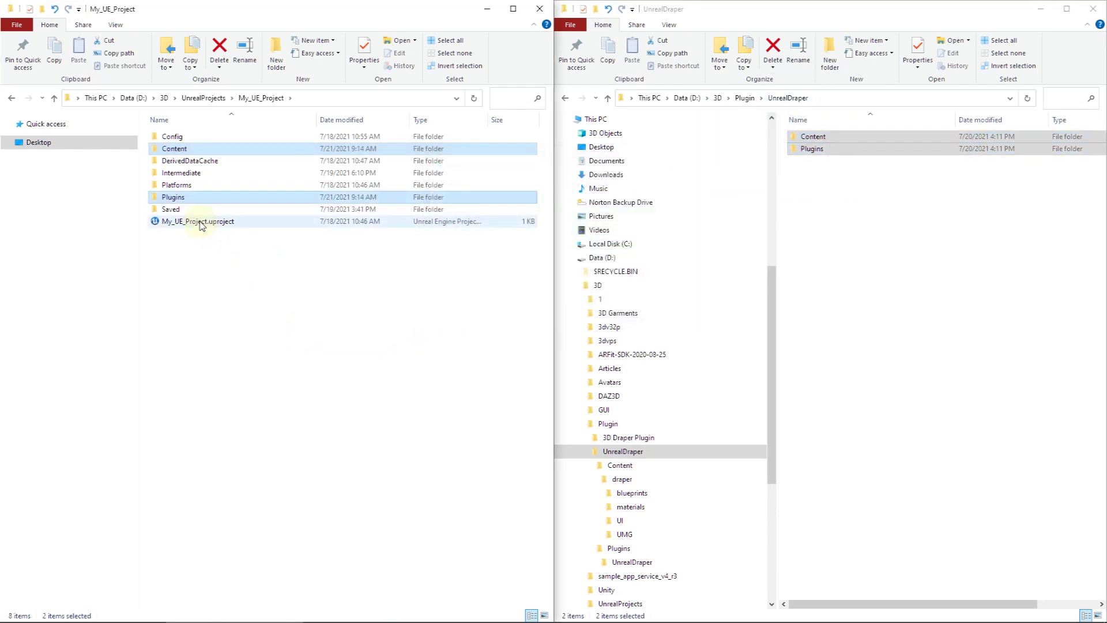
click(200, 222)
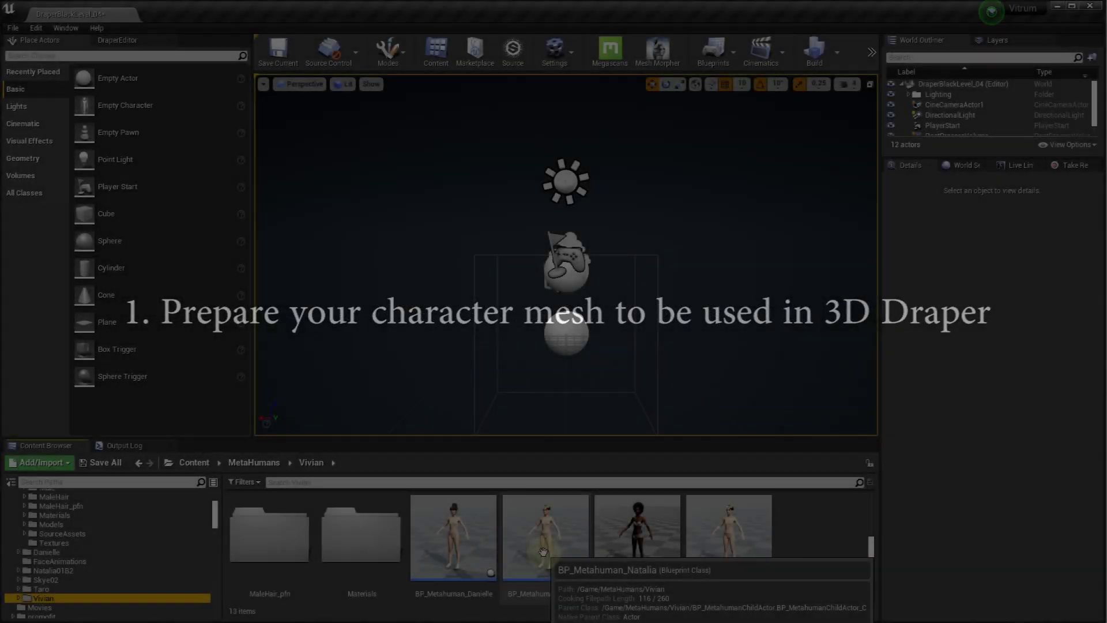
Step: Place BP_Metahuman_Natalia in the level and set her Body to play the fitting-pose2 animation asset
drag(545, 537, 609, 382)
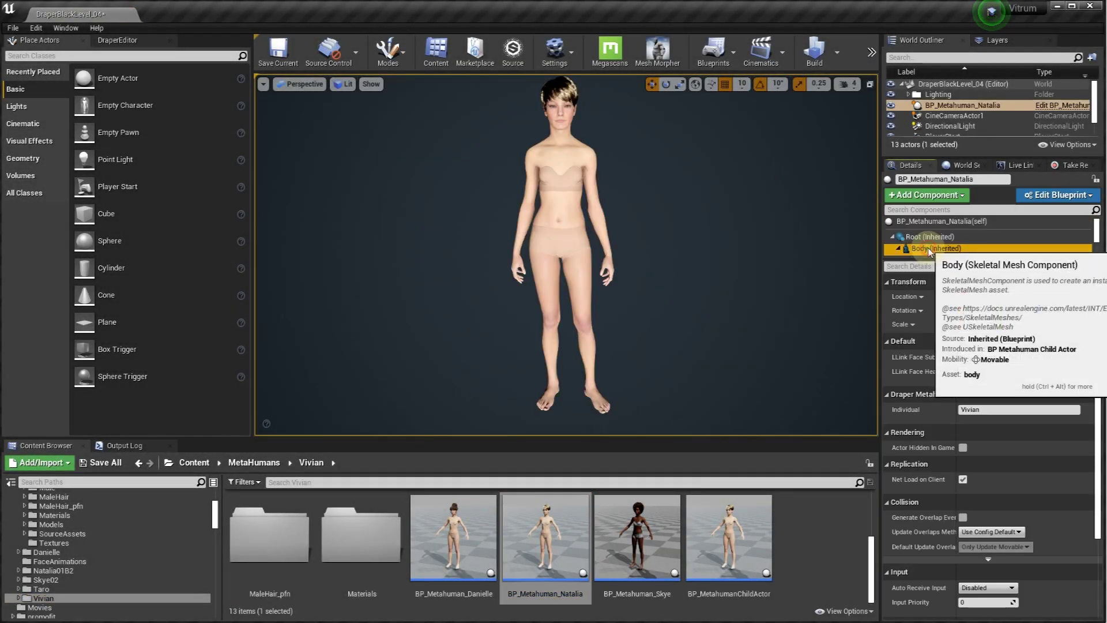
click(936, 248)
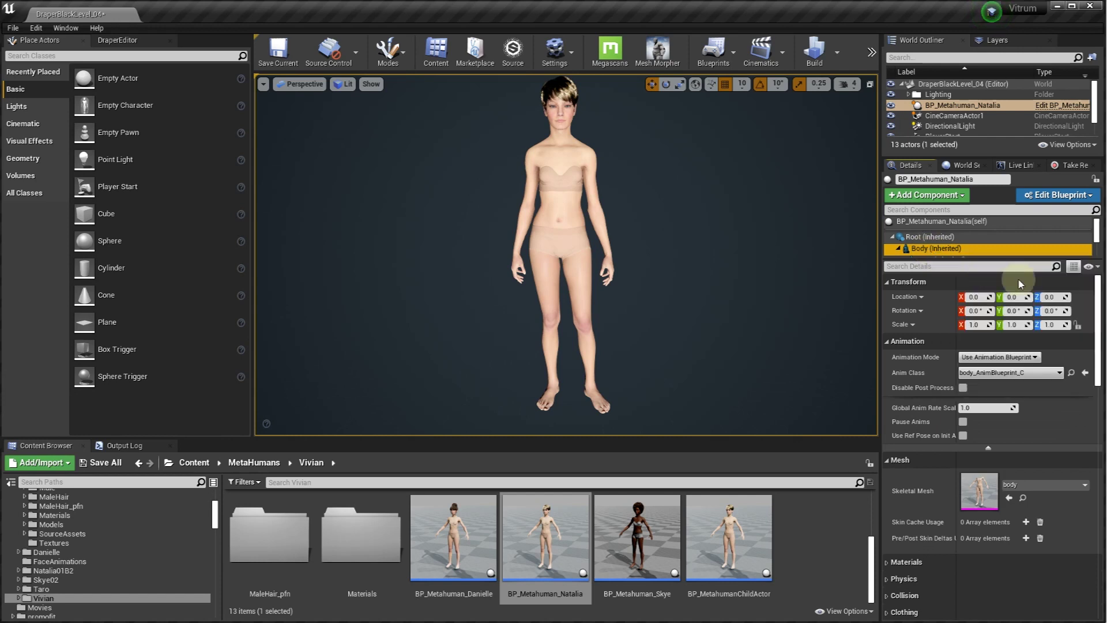
click(1038, 357)
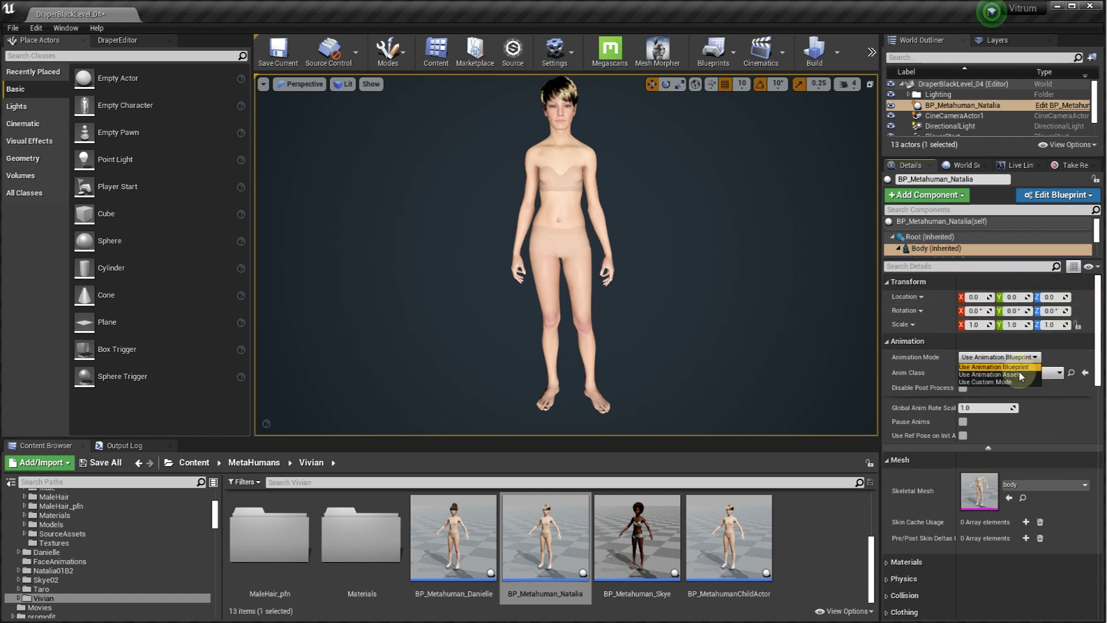
click(988, 374)
click(1025, 382)
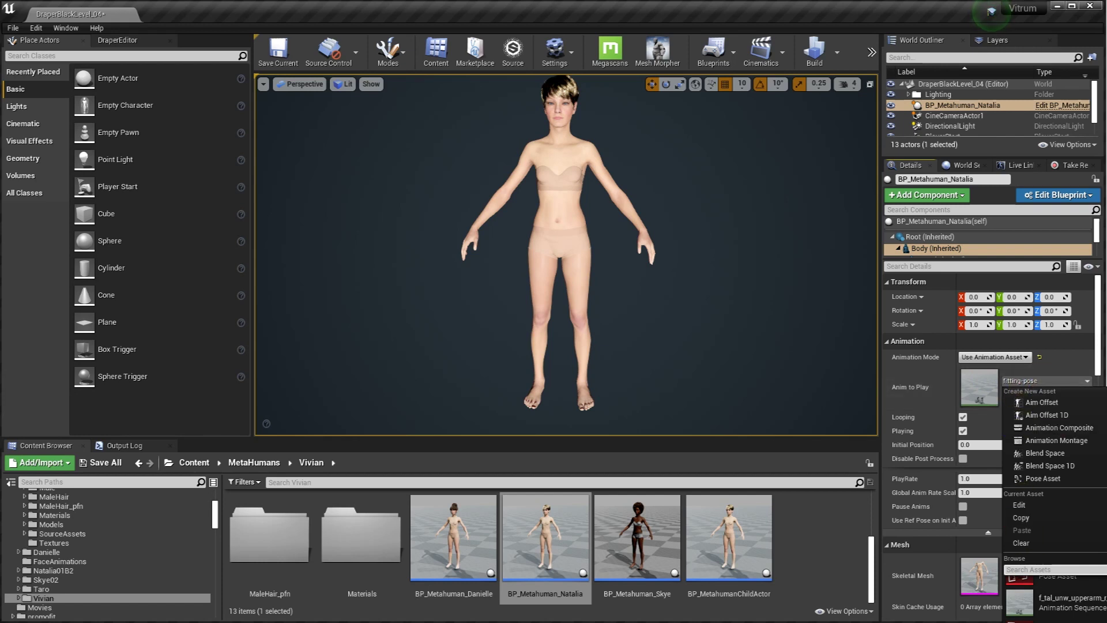
click(1038, 518)
click(1033, 385)
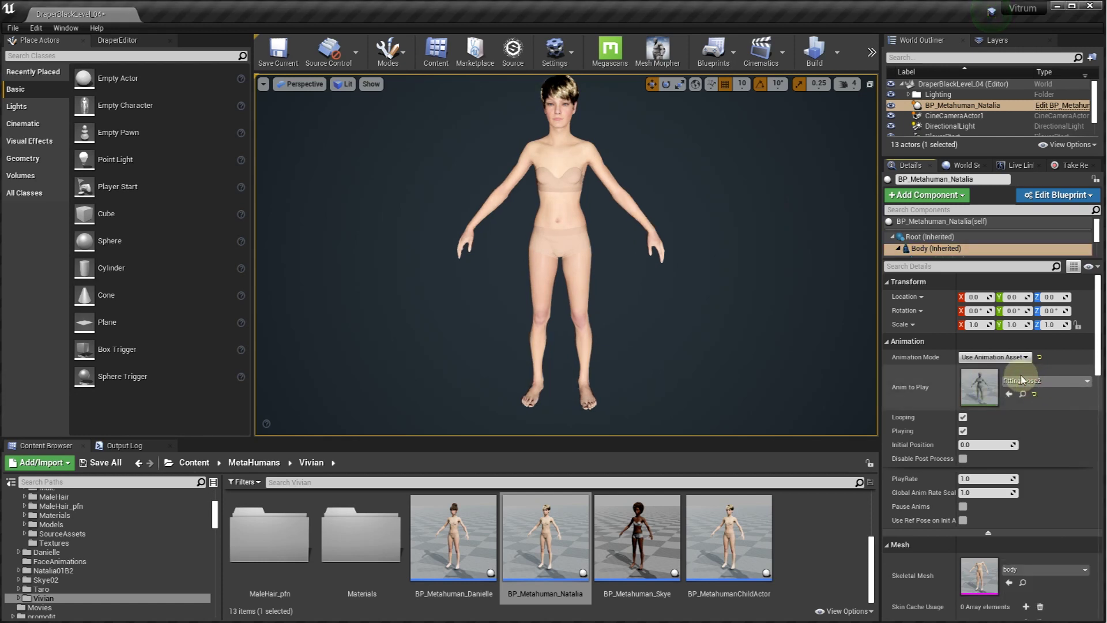
Step: Add a Draper Simulation component to Natalia, keeping the name DraperSimulation
click(926, 195)
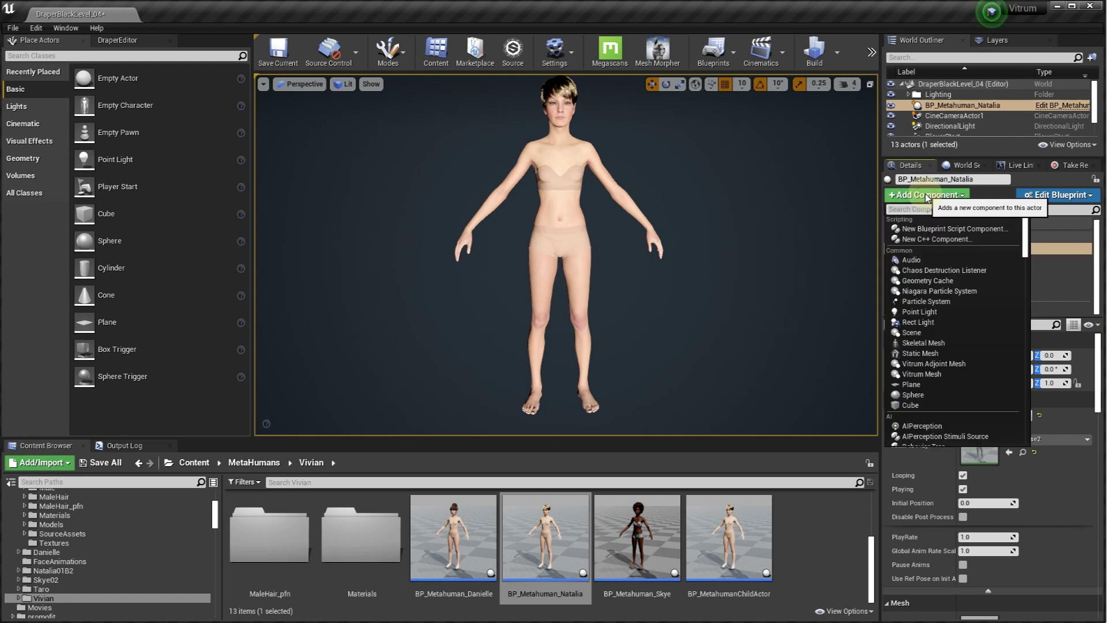
click(914, 209)
text(dra)
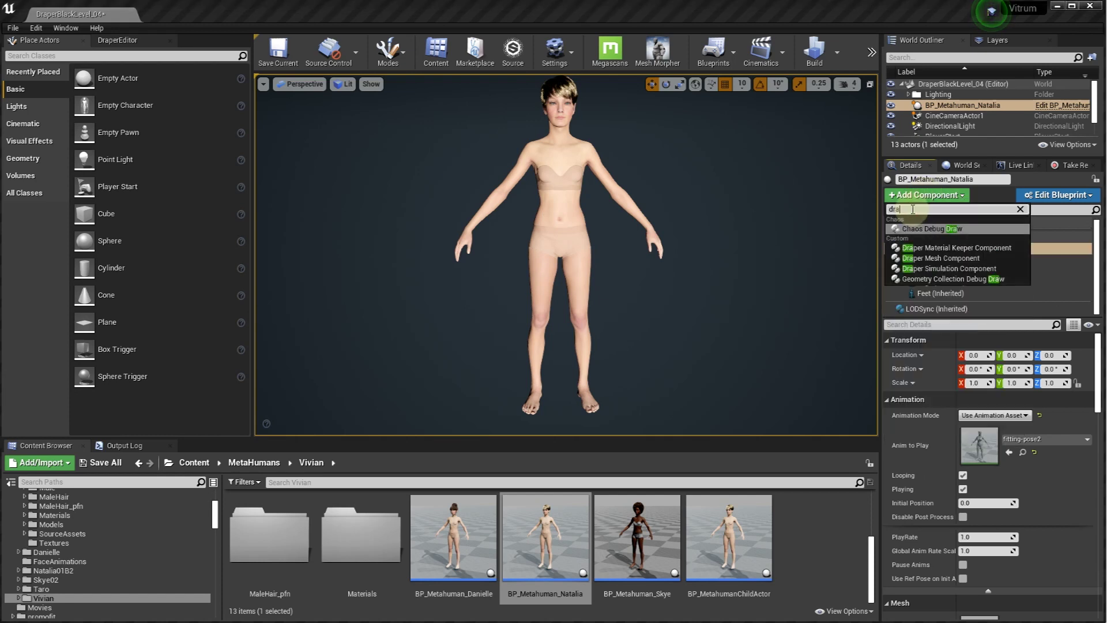
text(per)
click(946, 250)
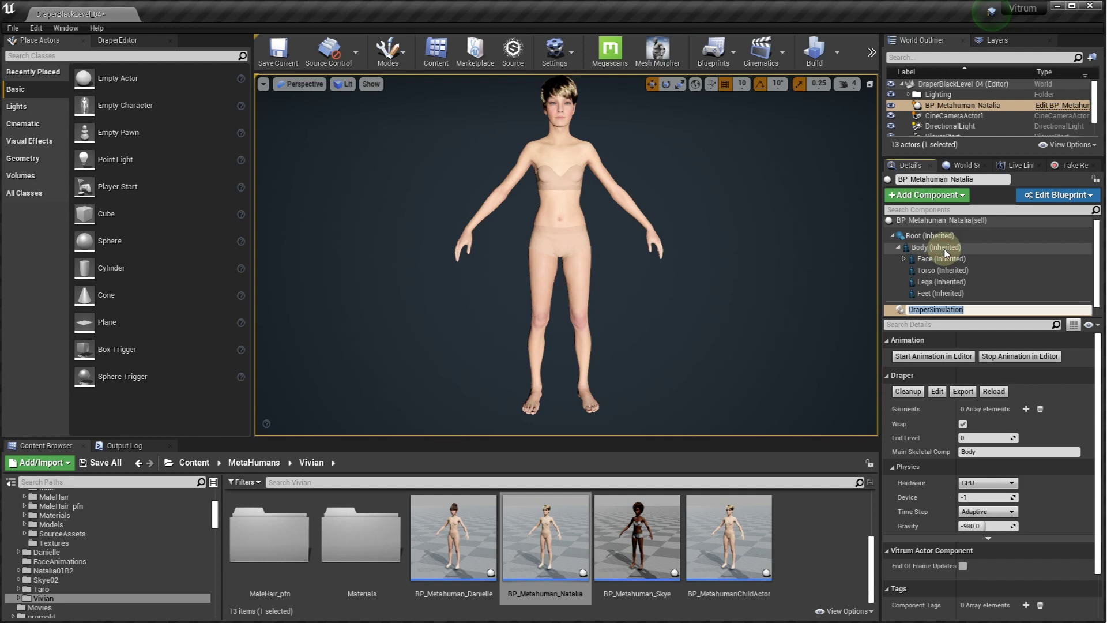
click(886, 307)
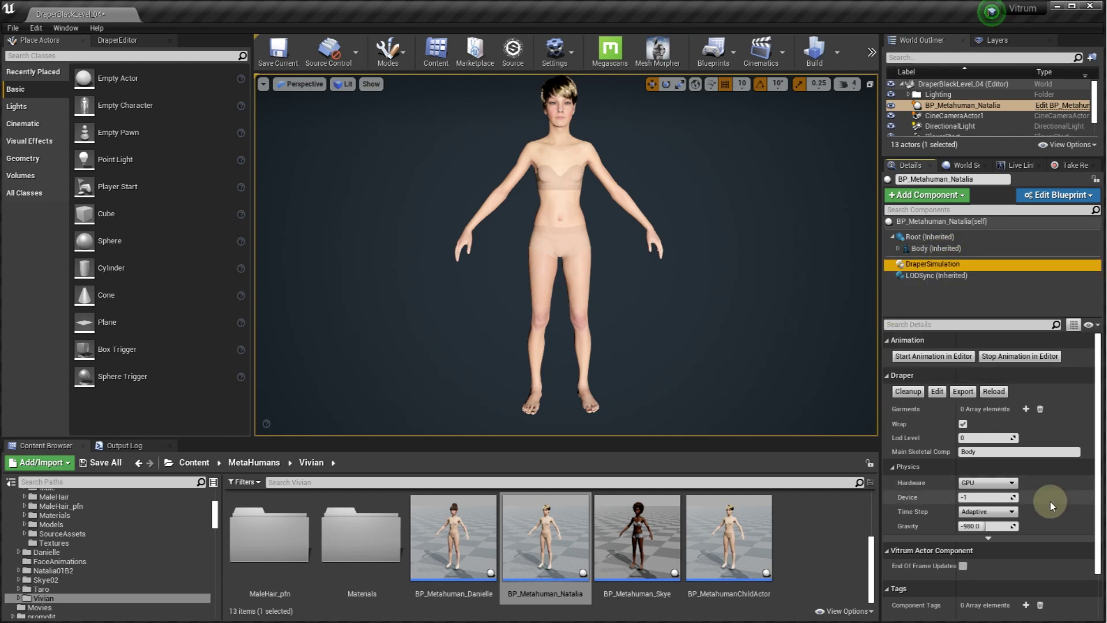
Step: Set the Draper custom mesh to f_tal_unw_body_preview2, showing then hiding it
click(988, 540)
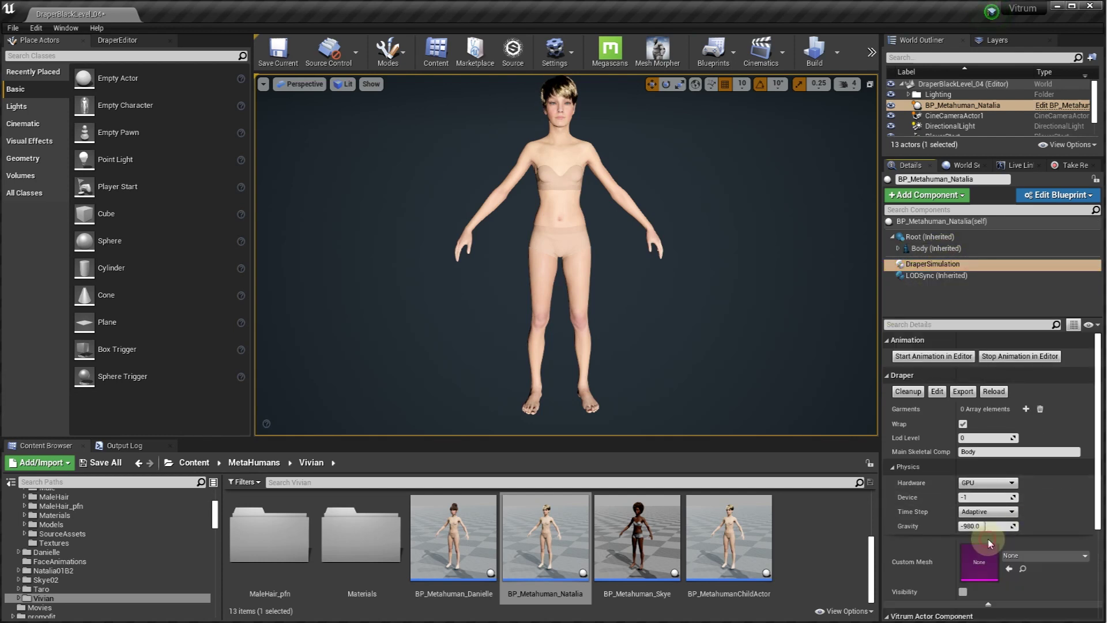
scroll(1049, 507, down, 5)
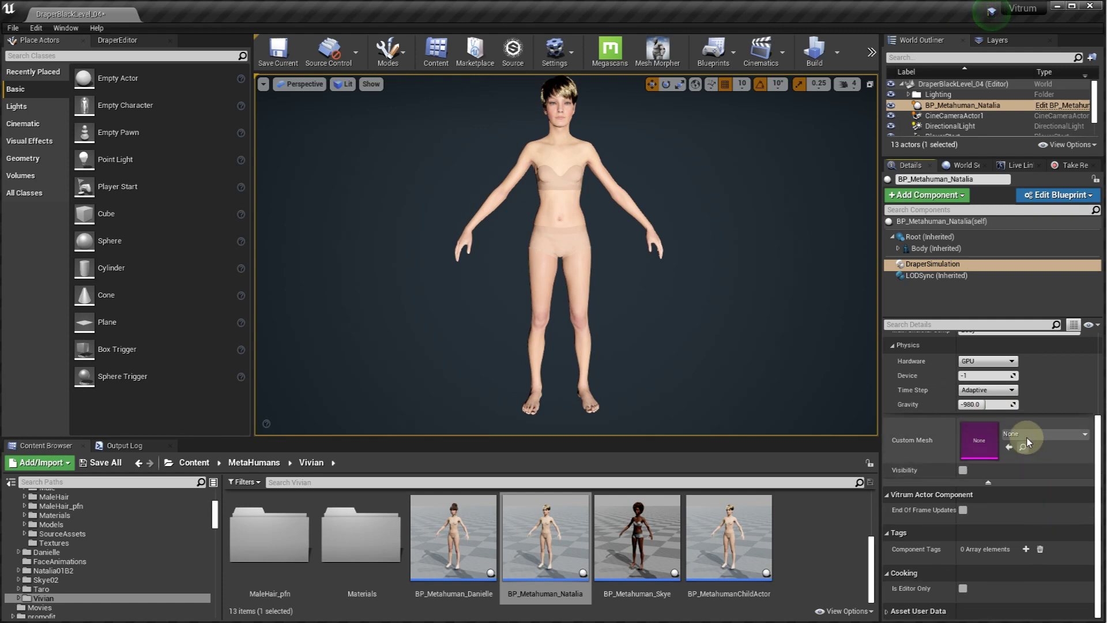
click(1028, 440)
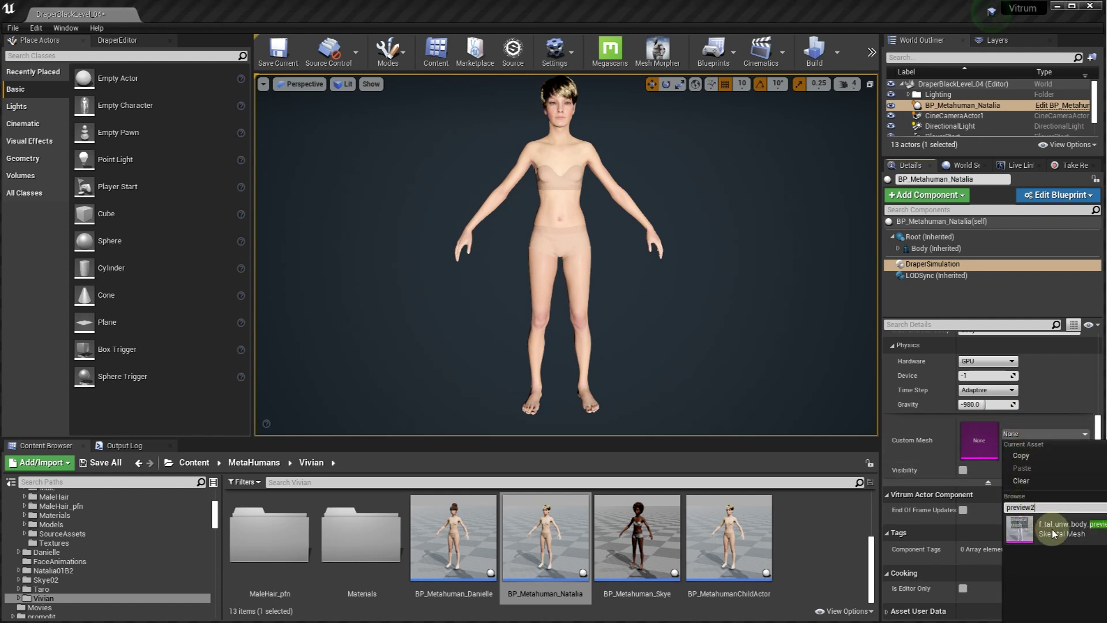
click(1056, 529)
click(963, 470)
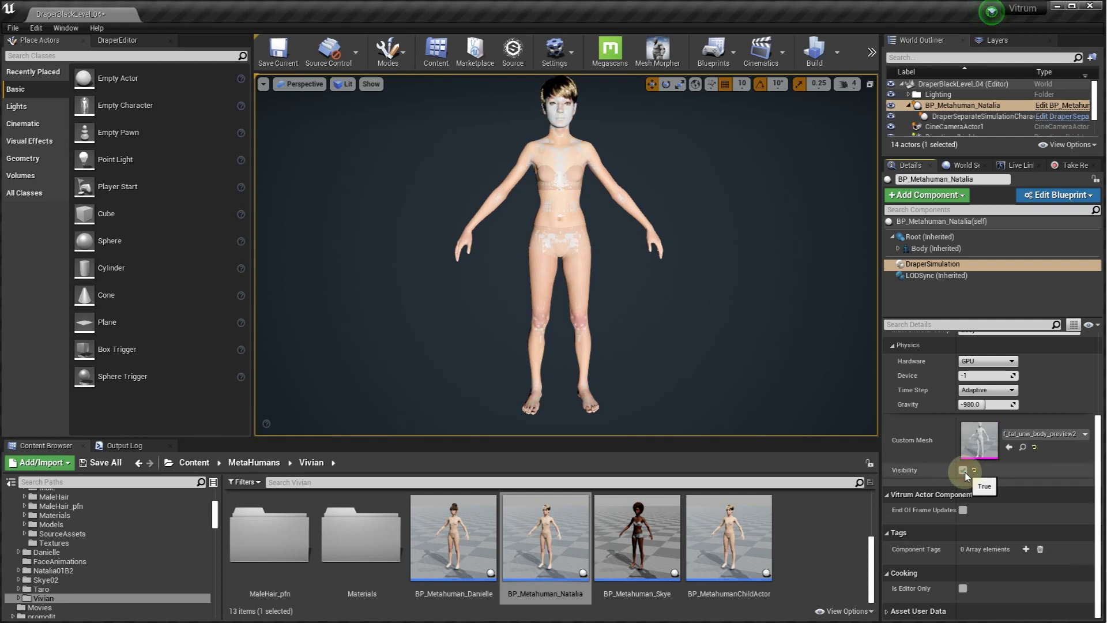
click(963, 471)
scroll(969, 456, up, 4)
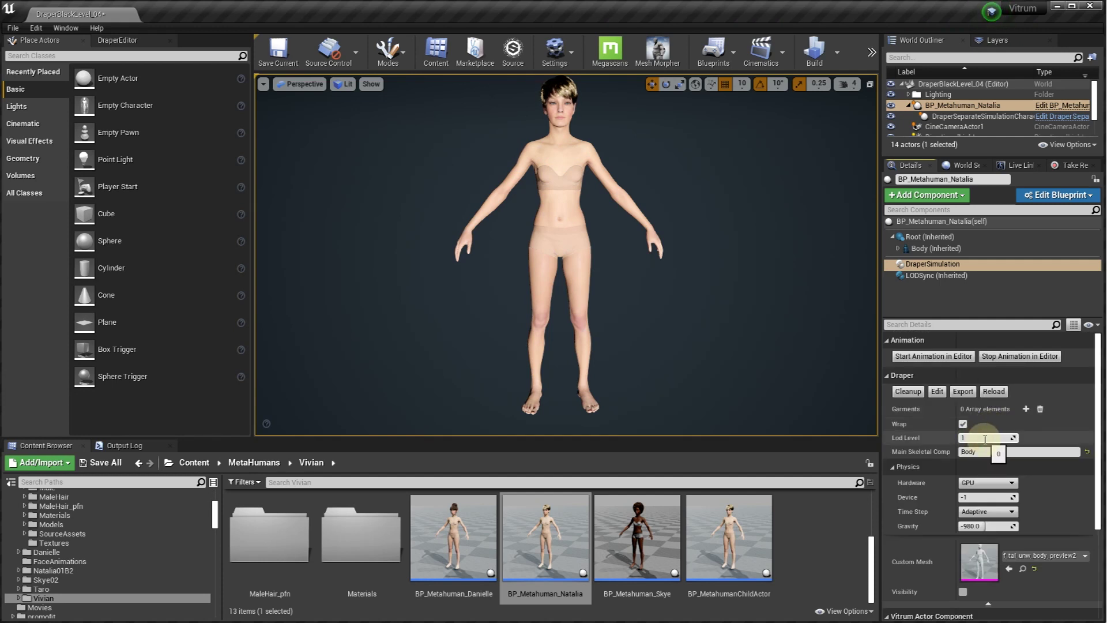
Step: Export the body as f_tall_unw_body_preview_fitting2_LOD1.obj, based on the LOD0 file name
click(961, 393)
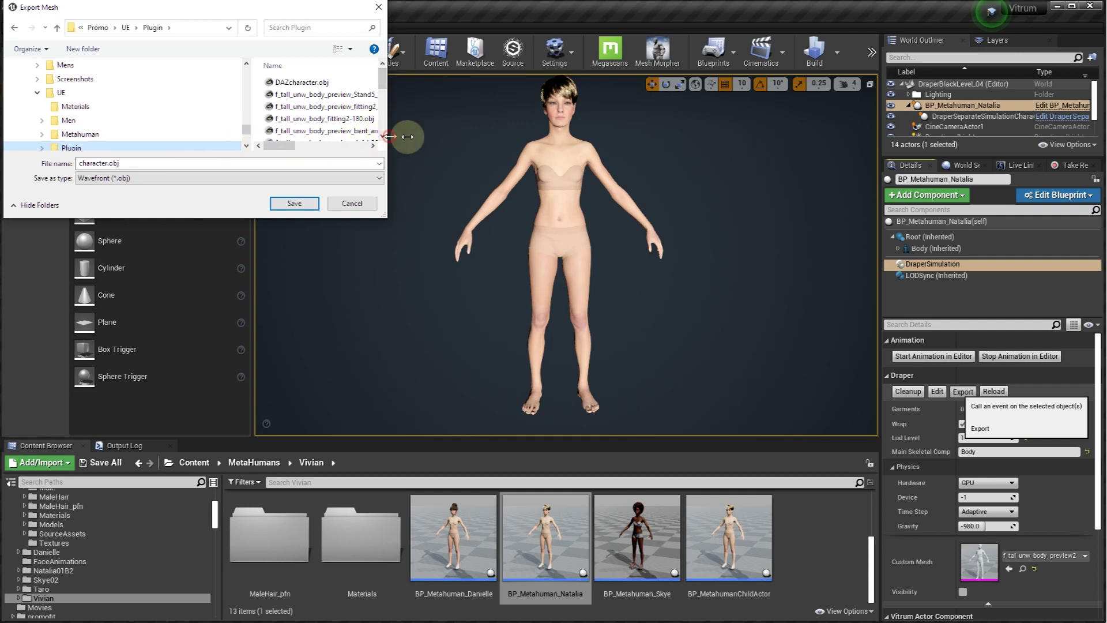
drag(389, 137, 460, 137)
click(340, 106)
click(197, 162)
text(1)
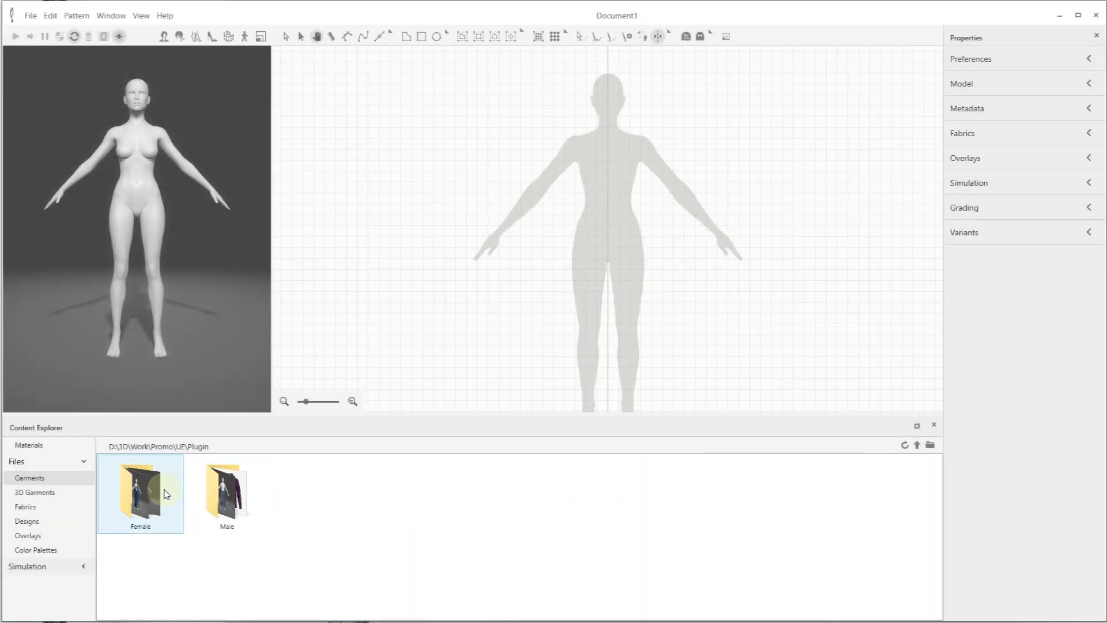
Step: Load Female > Dresses > Dress-Silk_MH.tri, discarding changes to the previous garment
double_click(147, 495)
double_click(230, 495)
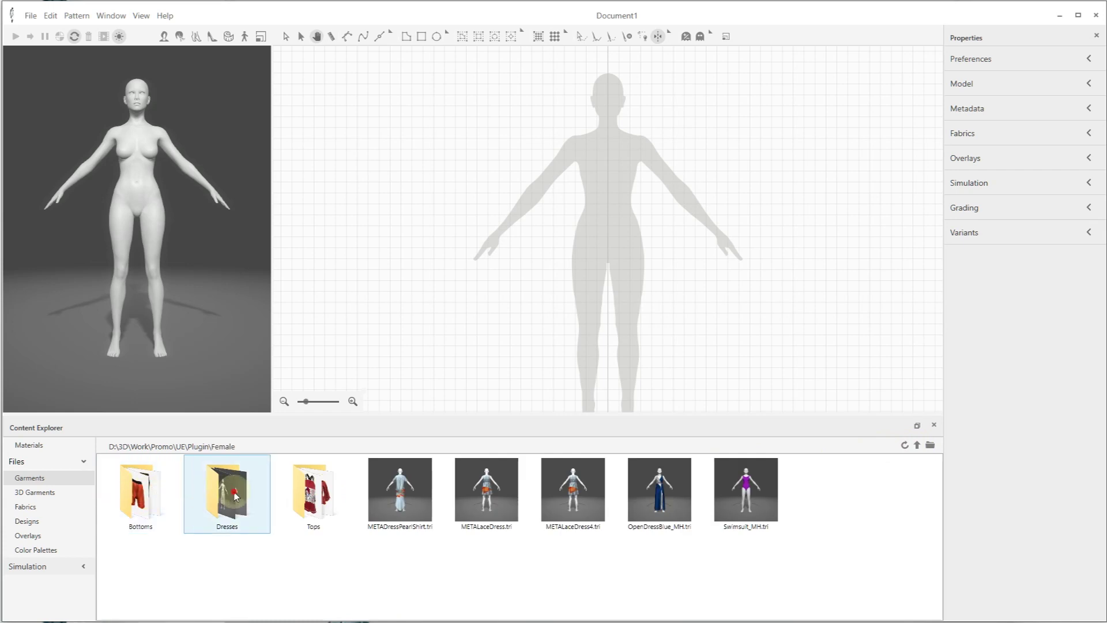
double_click(411, 481)
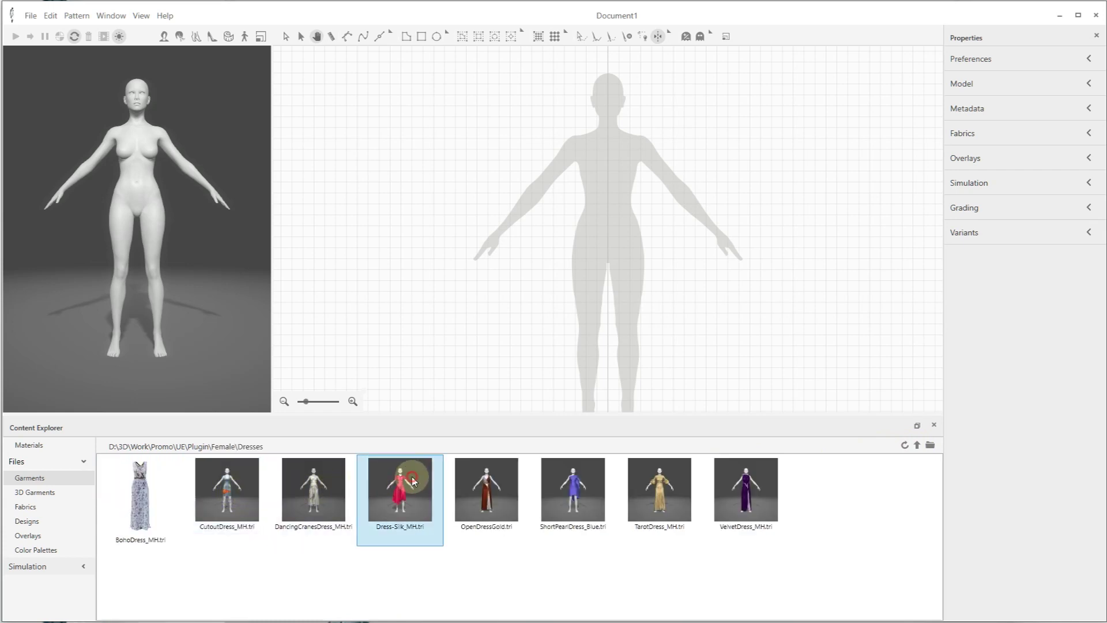
click(756, 195)
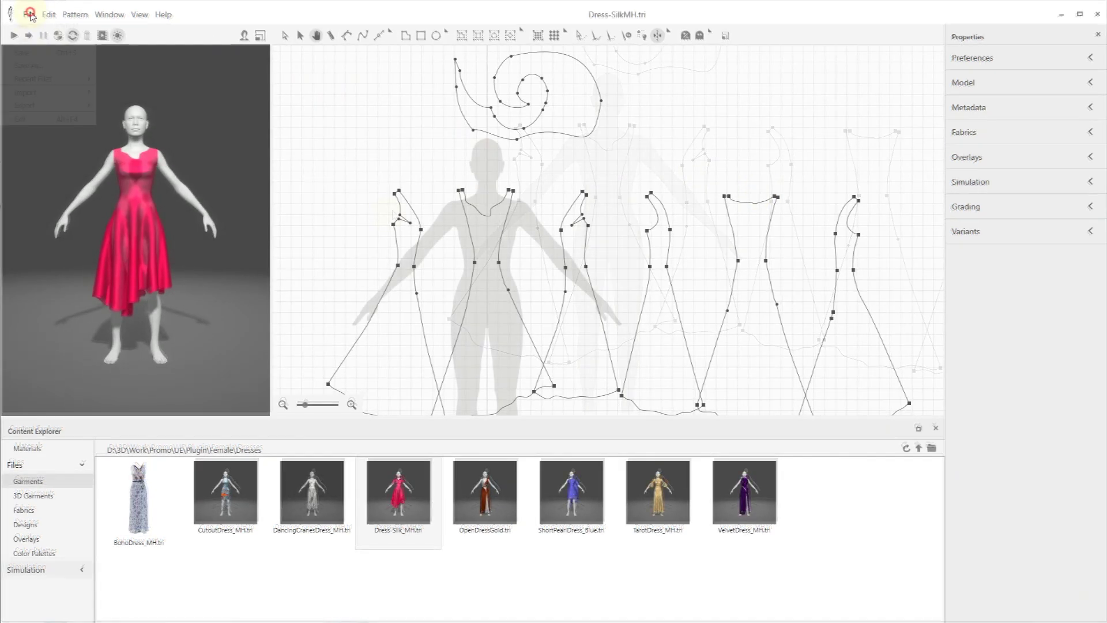
Step: Import the fitting2_LOD1 body file as an OBJ model
click(29, 14)
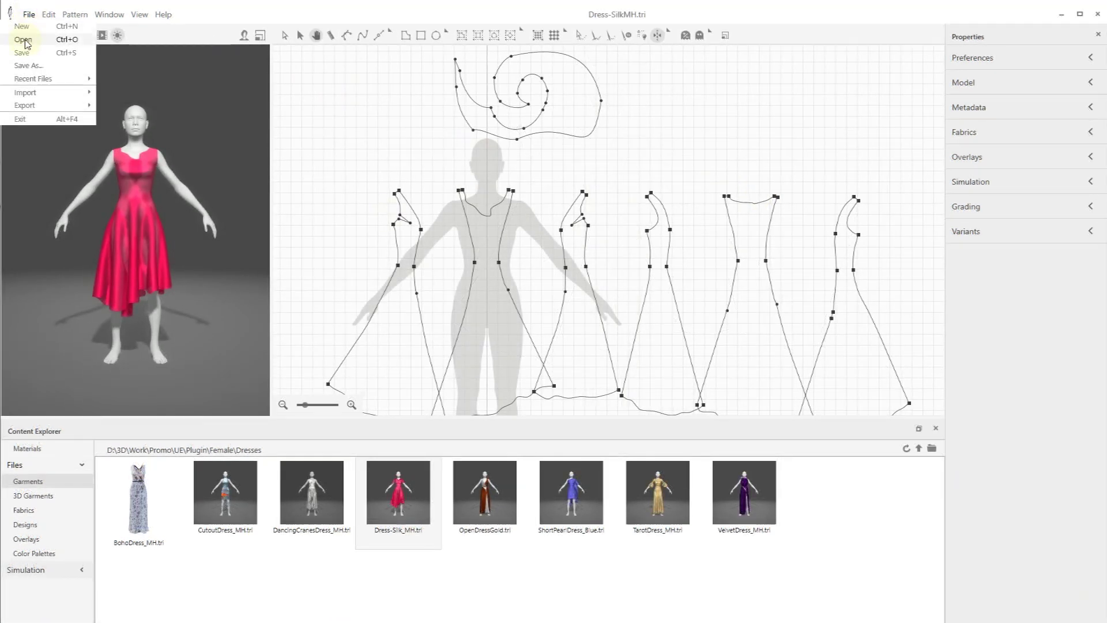
mouse_move(32, 97)
click(120, 121)
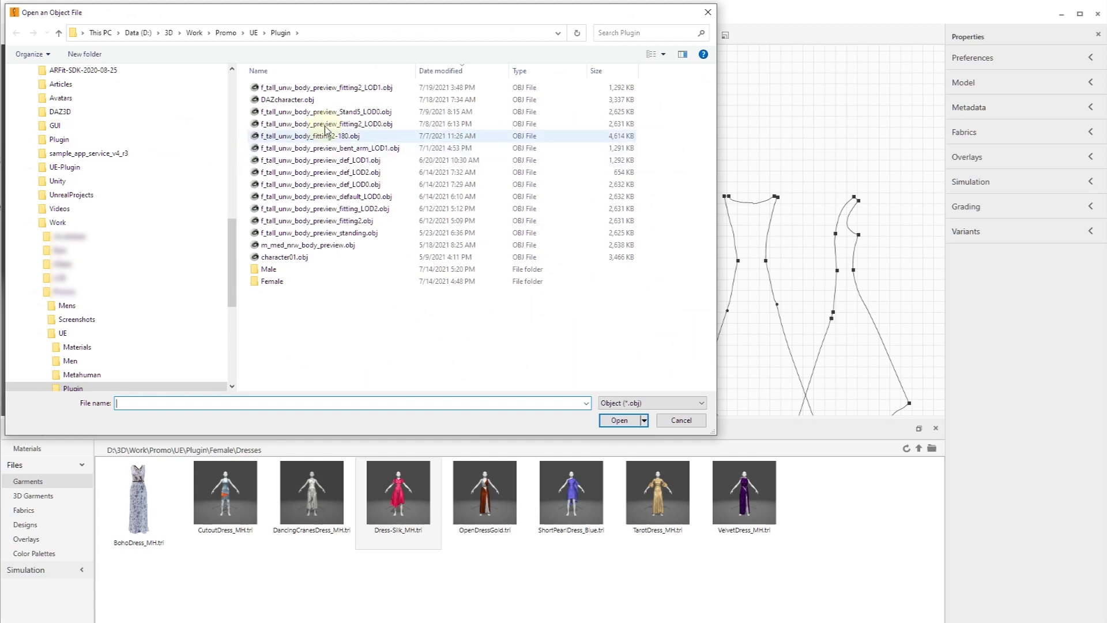
click(365, 89)
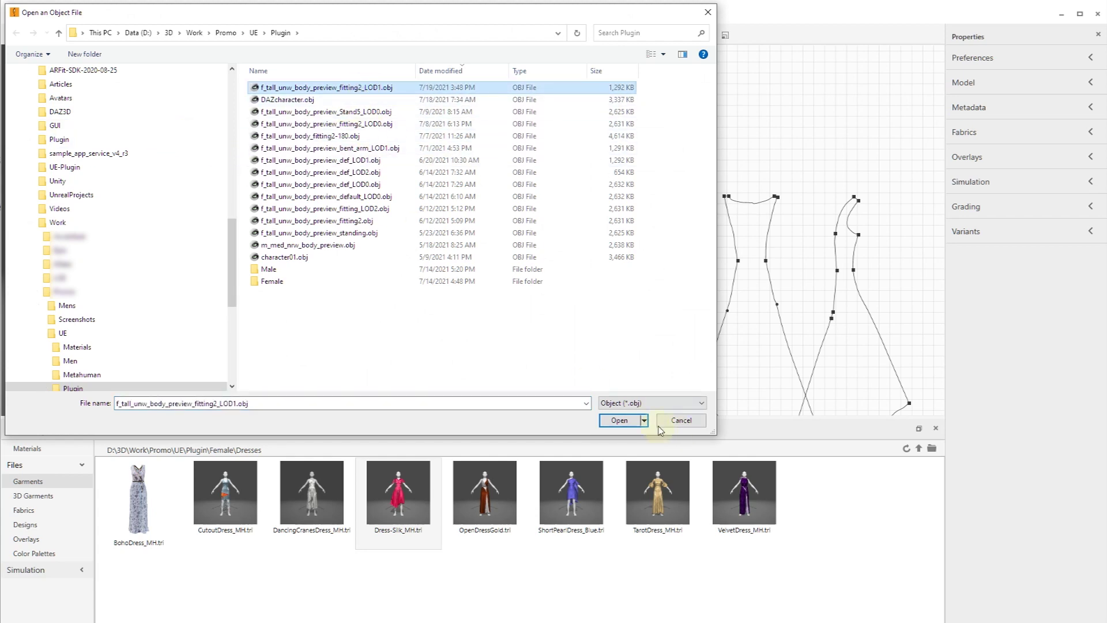
click(630, 421)
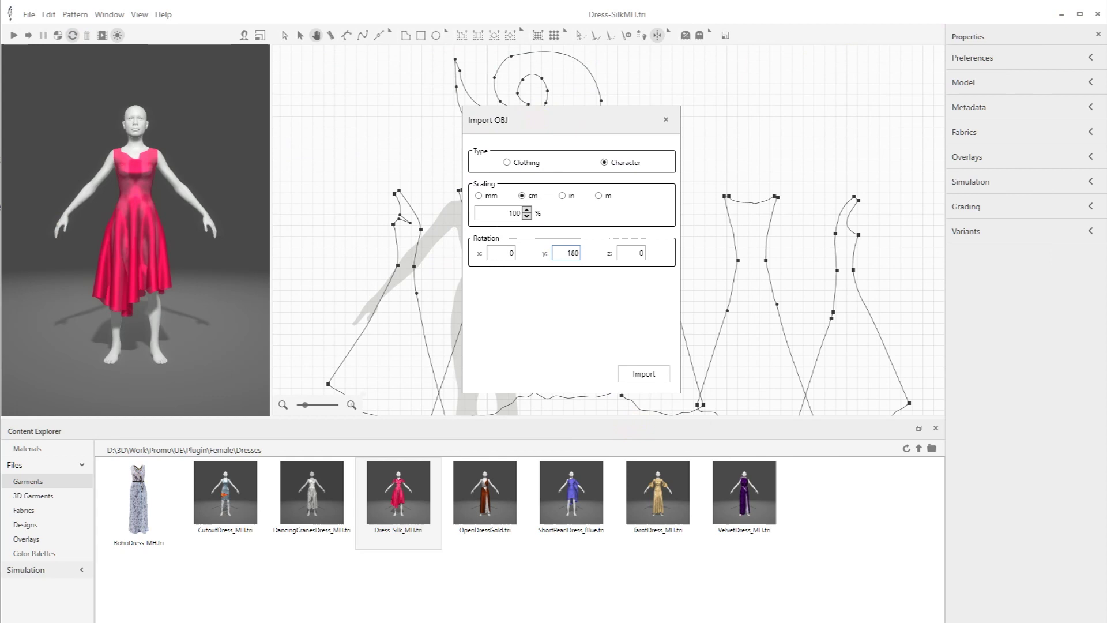
Step: Import the body as Character rotated 180°, then select the dress's side, front and right panels
click(643, 375)
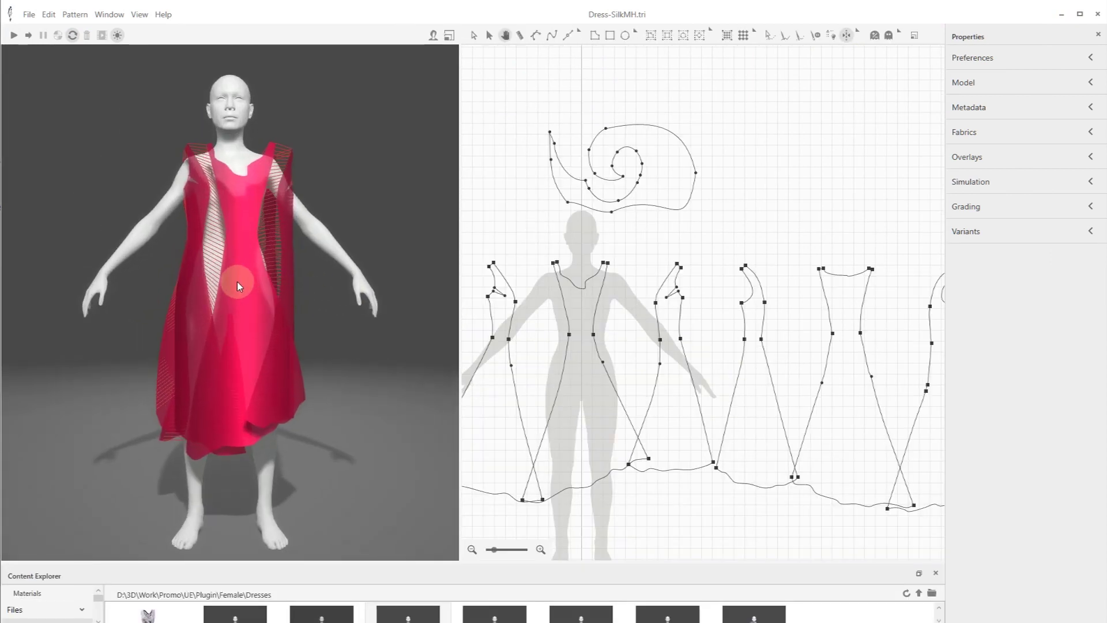
click(209, 319)
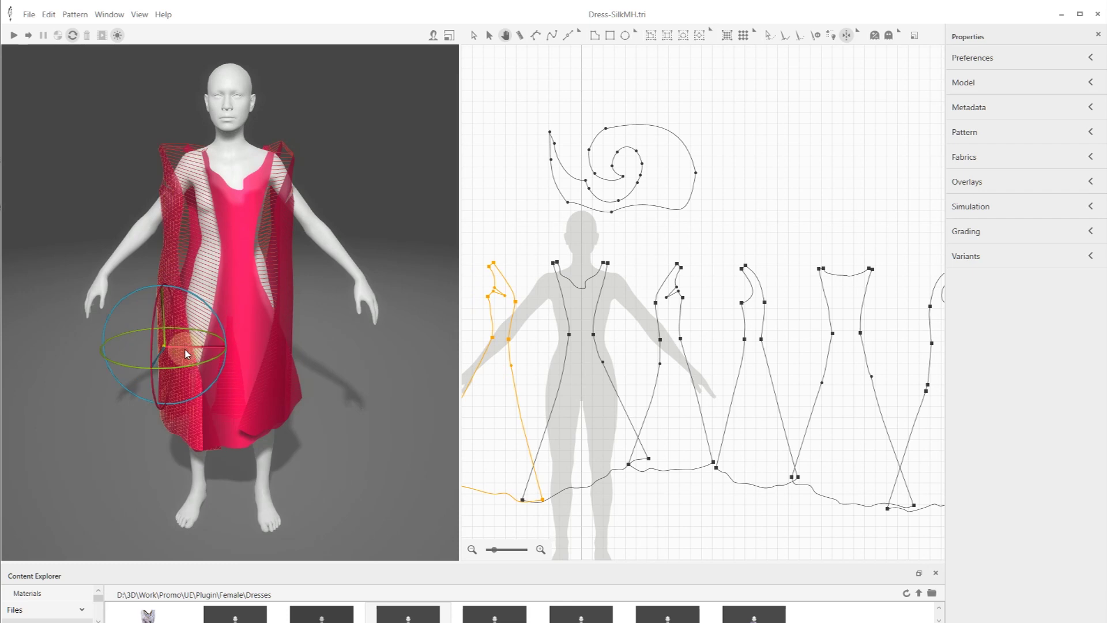
click(240, 286)
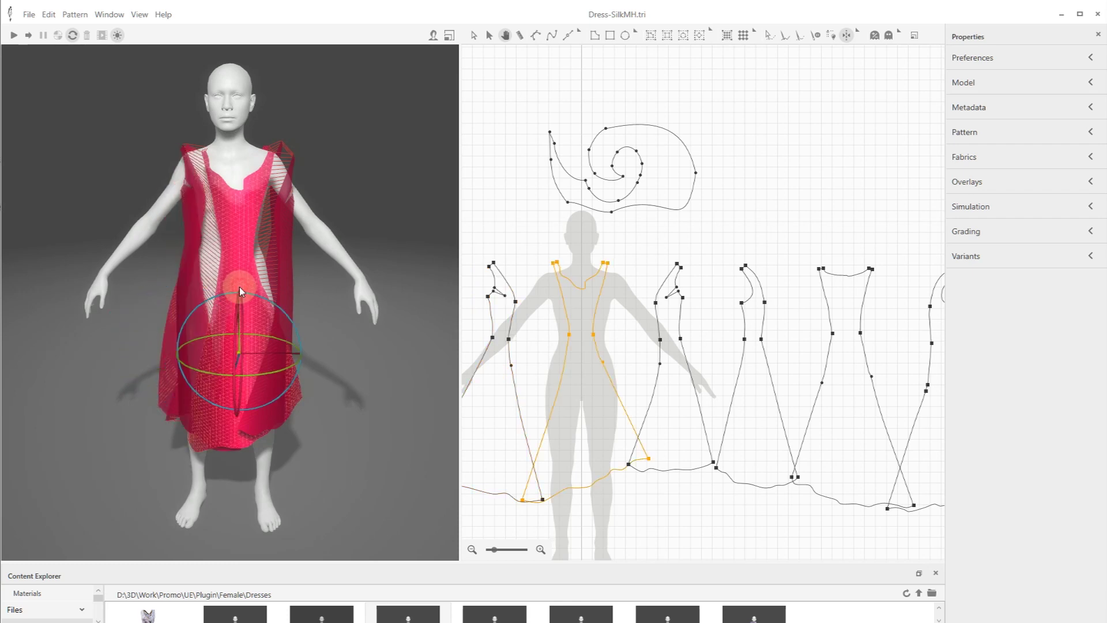
click(305, 337)
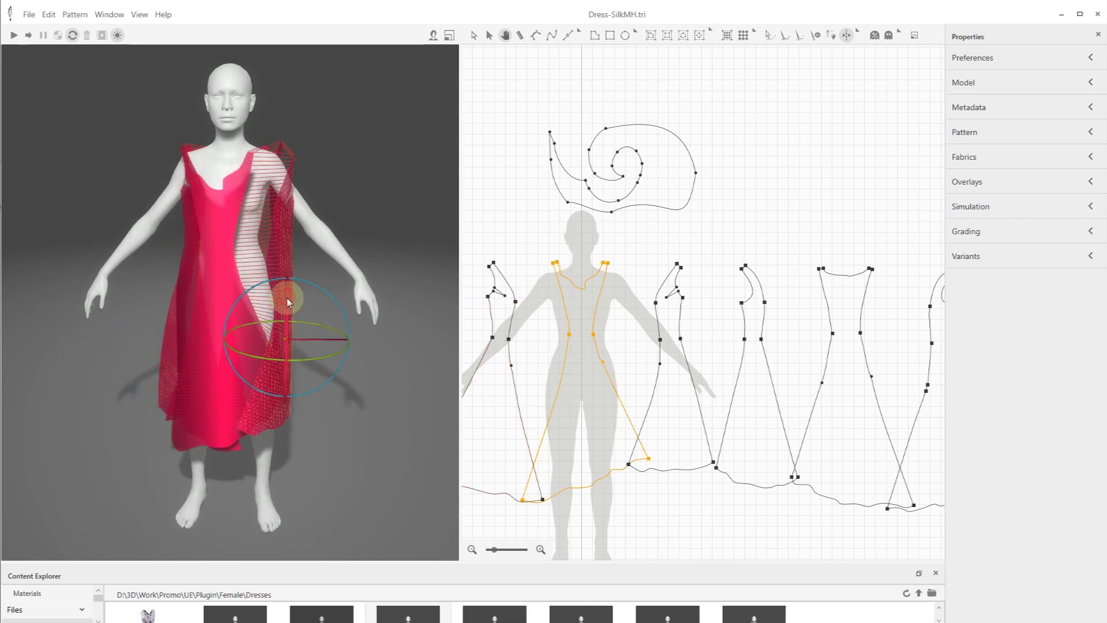
Step: Run the cloth simulation and pull the skirt down until the dress settles
click(13, 35)
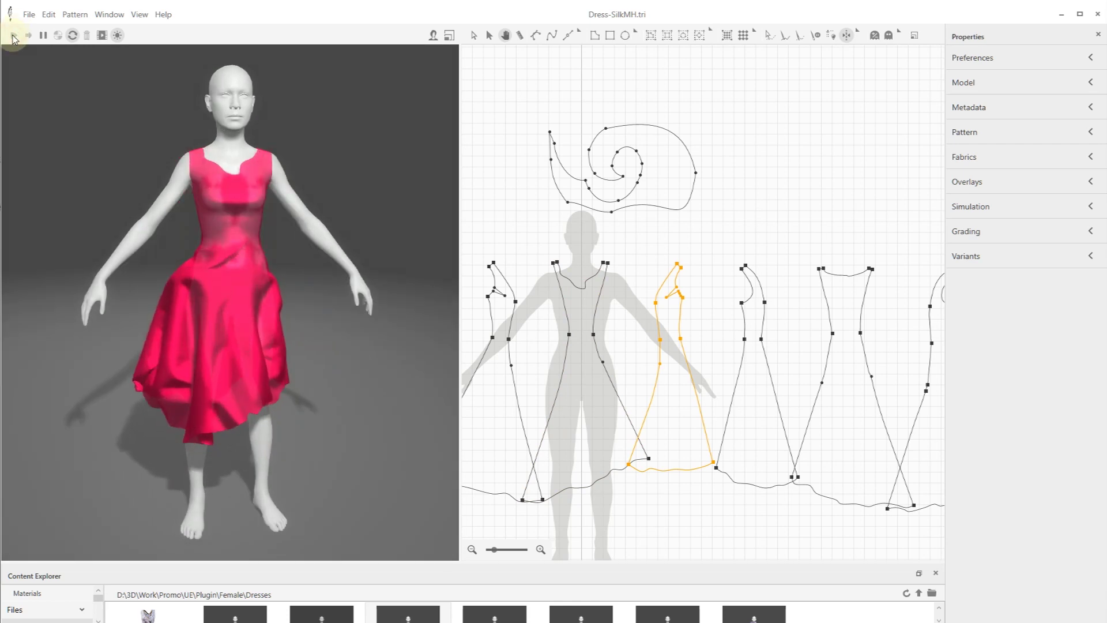
click(182, 327)
drag(182, 327, 86, 453)
Step: Export the dress as a 3D garment into the plugin-metahuman-LOD1-womens-silkdressmh folder
click(28, 15)
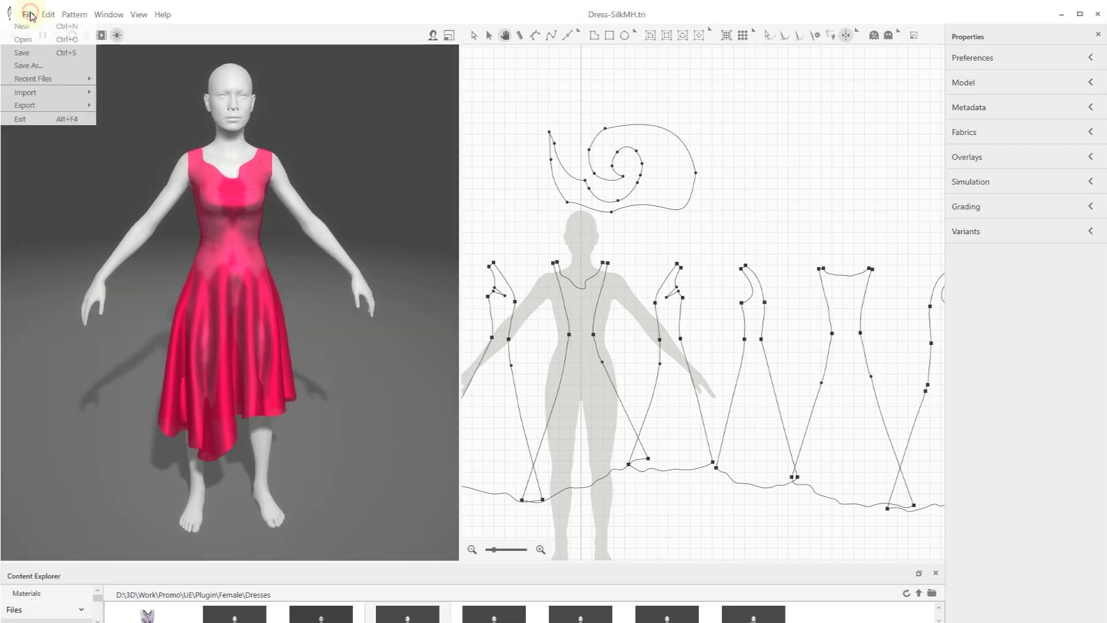
mouse_move(53, 107)
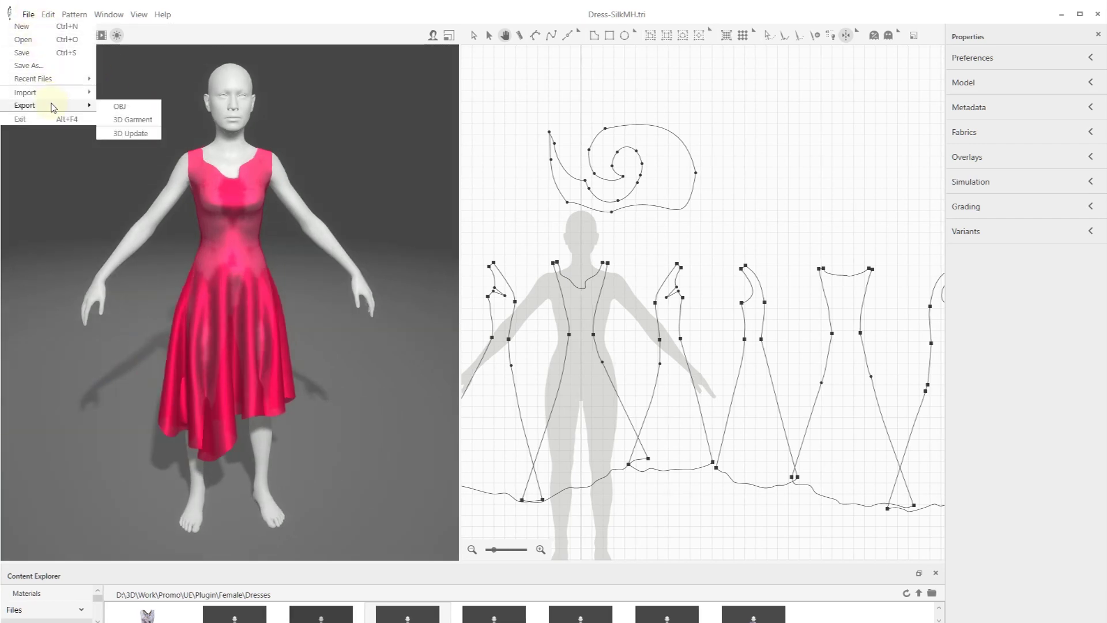
click(143, 119)
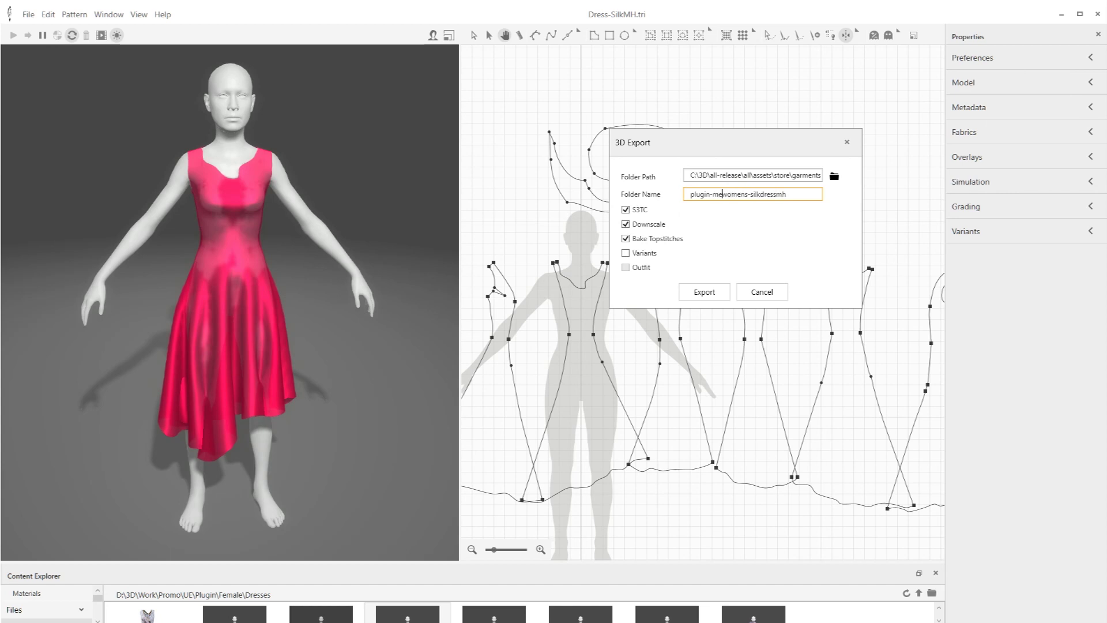
text(uman-LOD1)
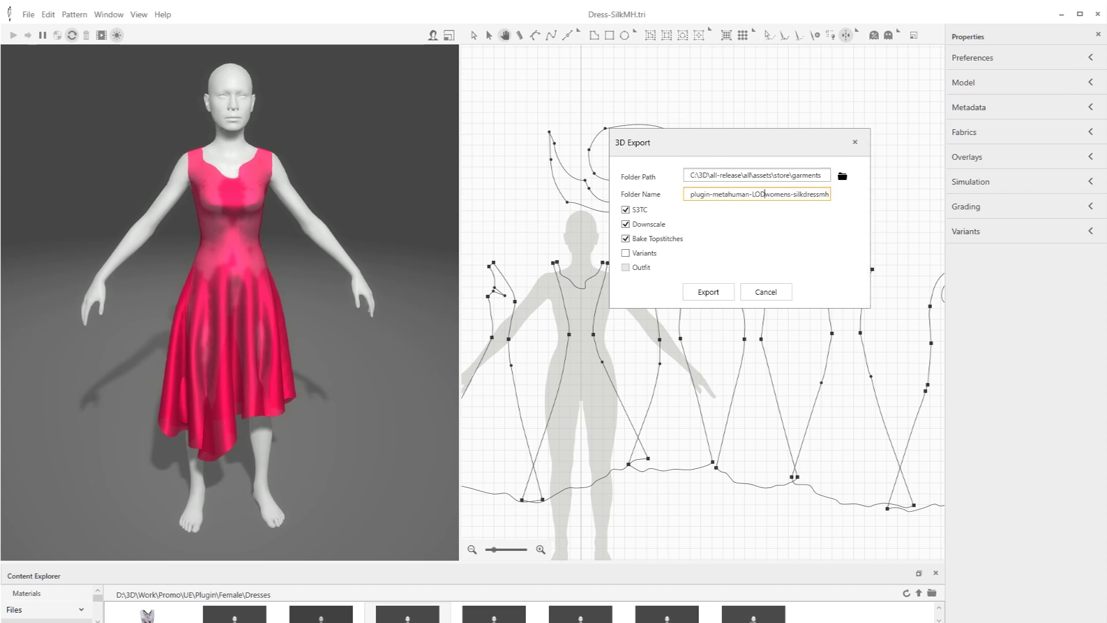
click(710, 292)
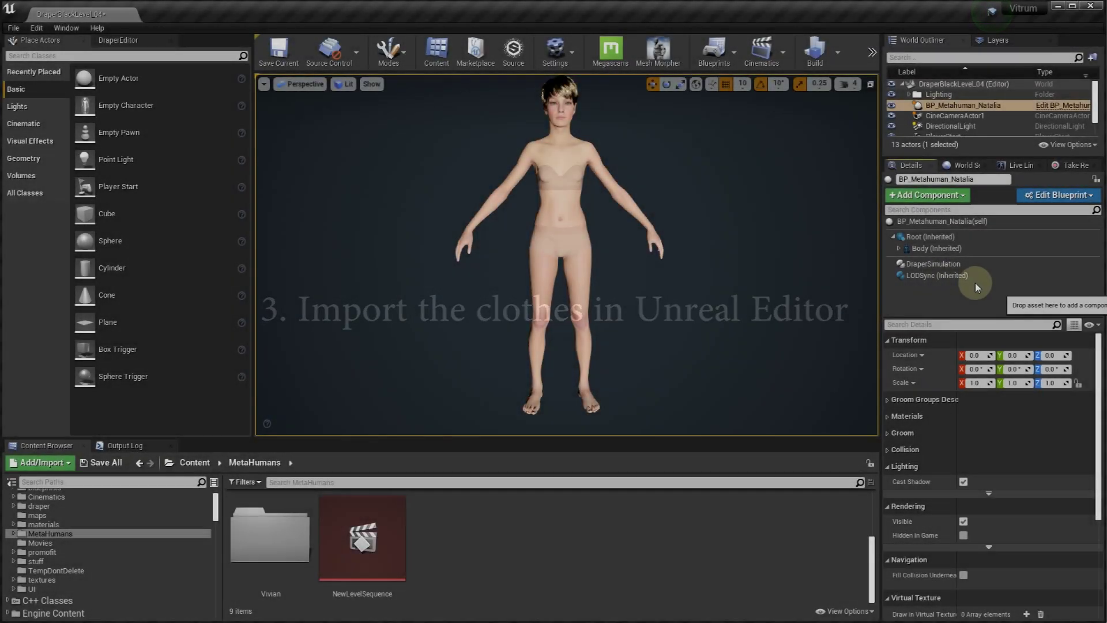
Step: Add a garment slot to DraperSimulation loaded from the plugin-metahuman-LOD1-womens-silkdressmh folder
click(935, 265)
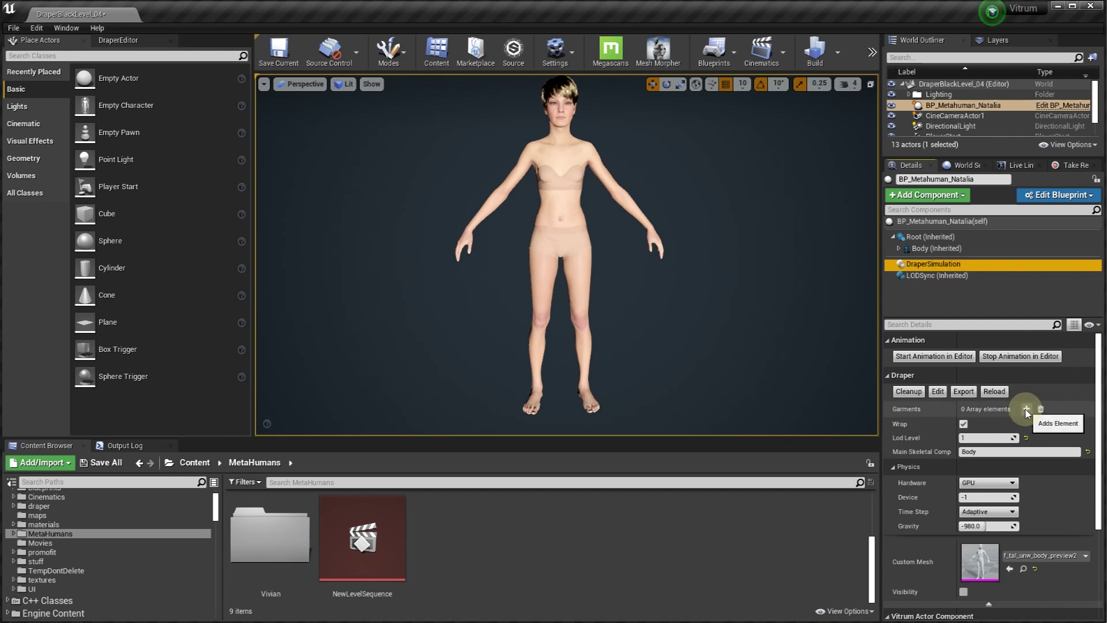
click(1026, 409)
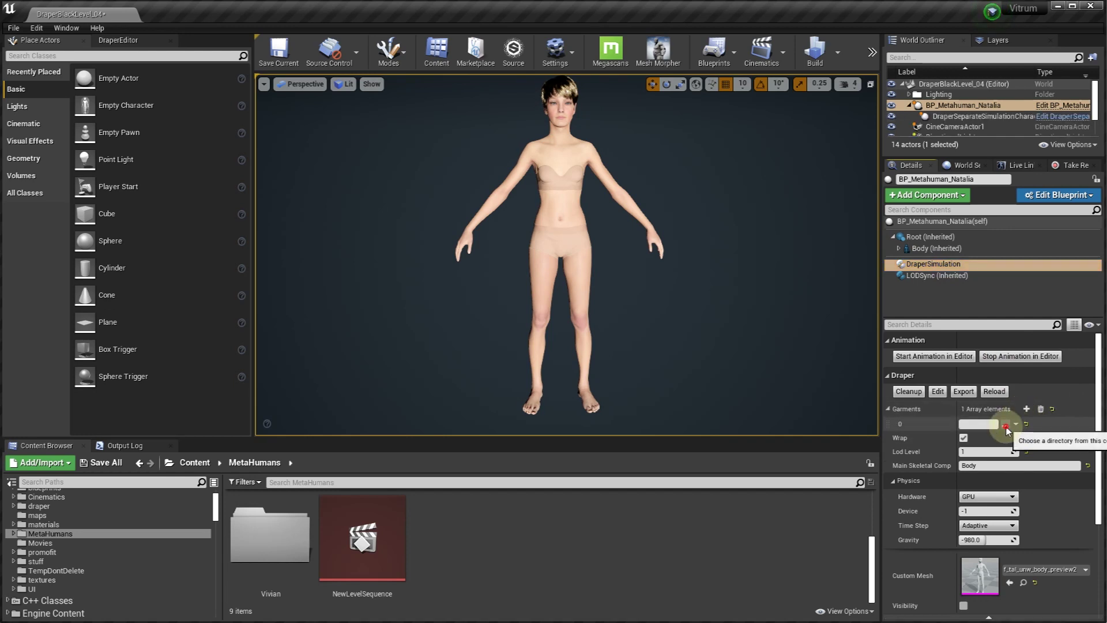
click(1005, 424)
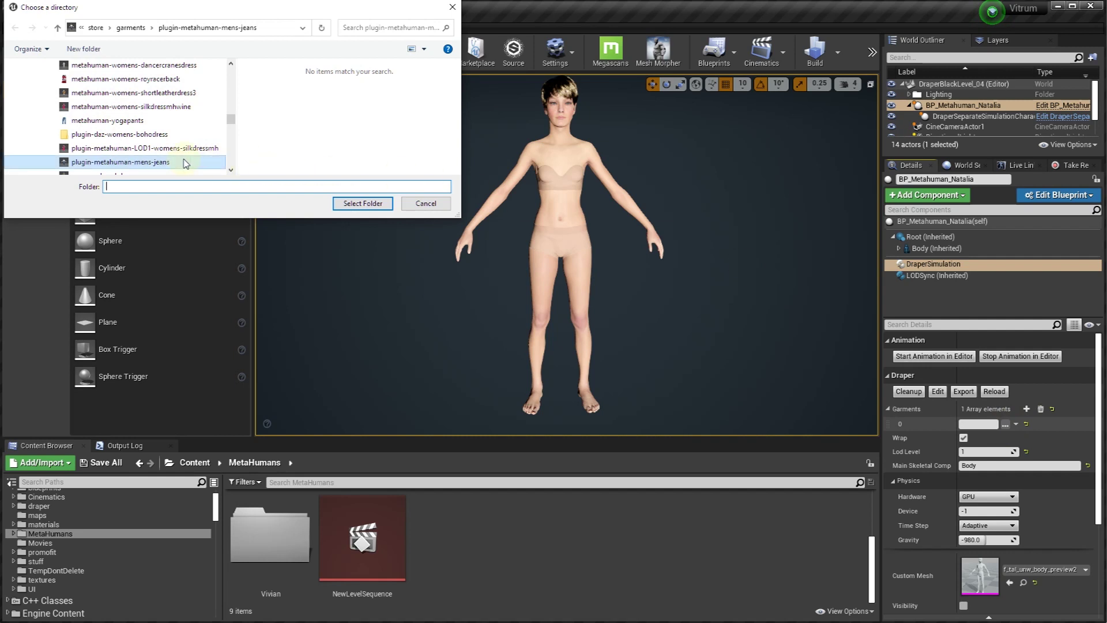
click(188, 148)
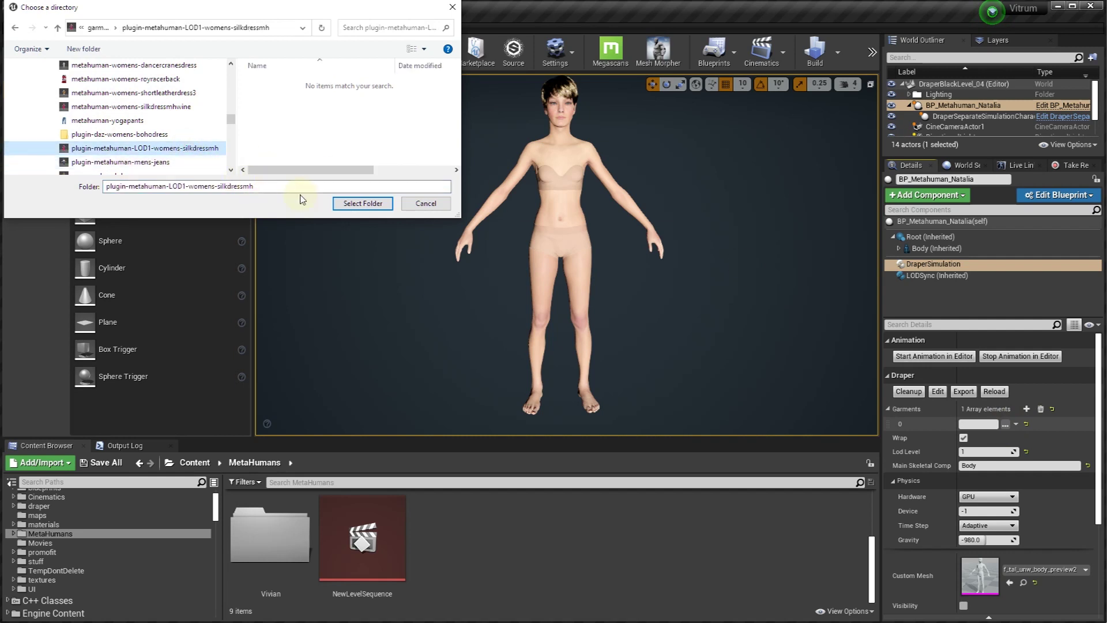
click(360, 204)
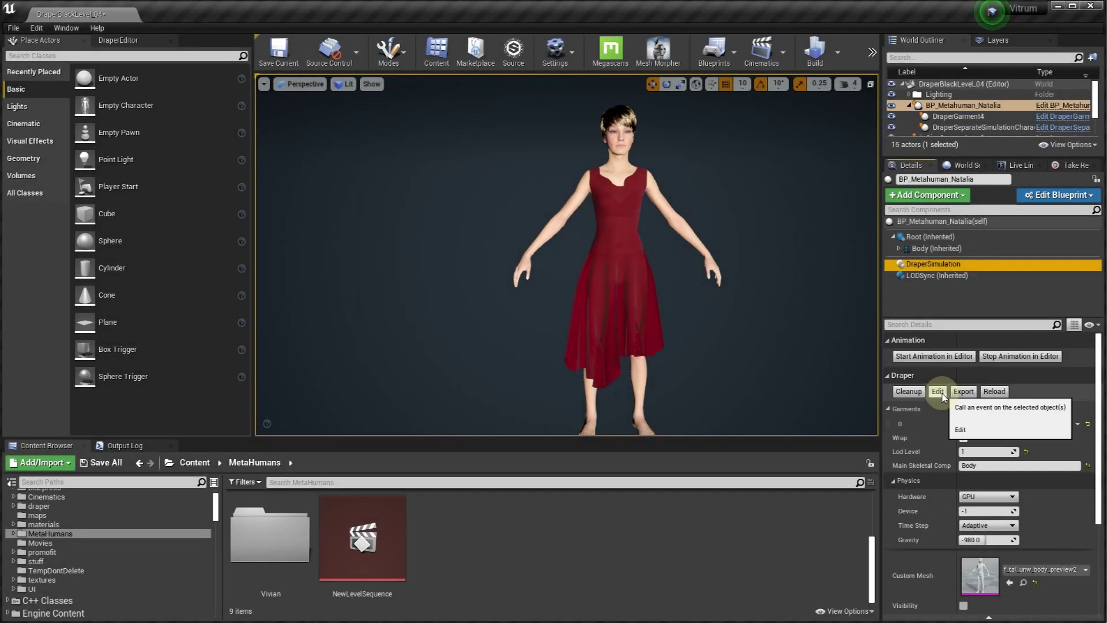
Step: Set the dress material's Transparency to Masked in the Draper garment editor
click(937, 392)
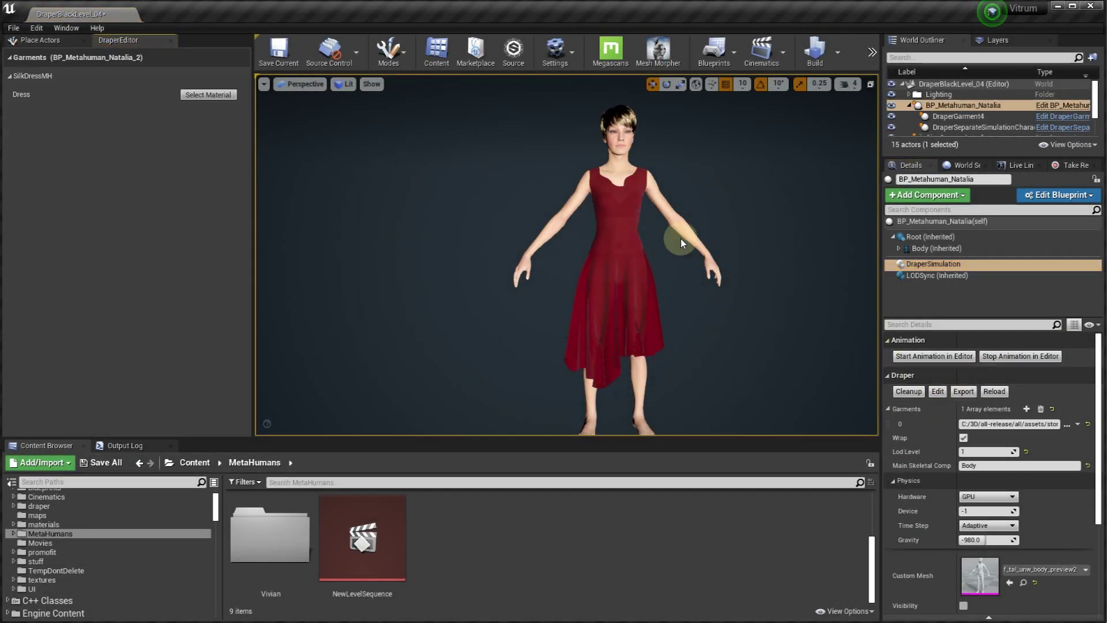
click(219, 97)
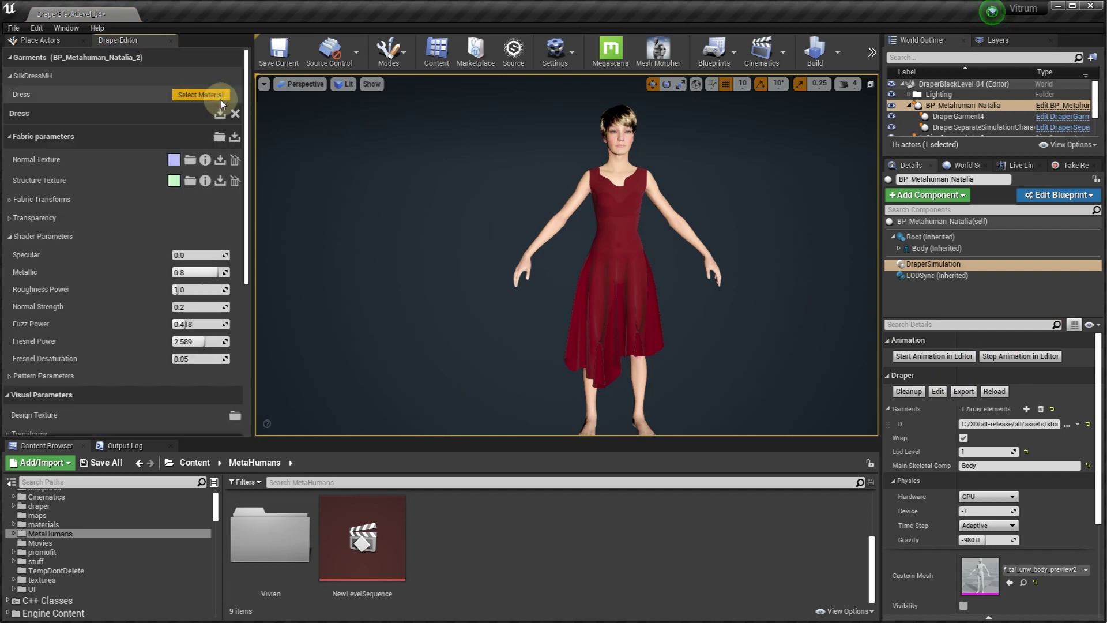
scroll(101, 244, down, 3)
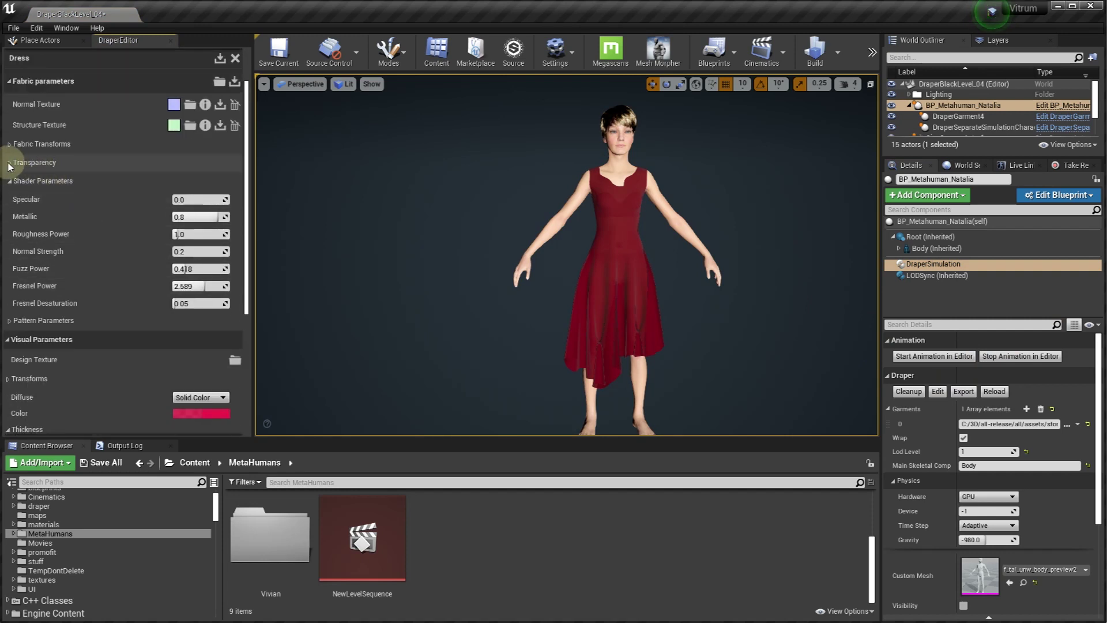
click(10, 163)
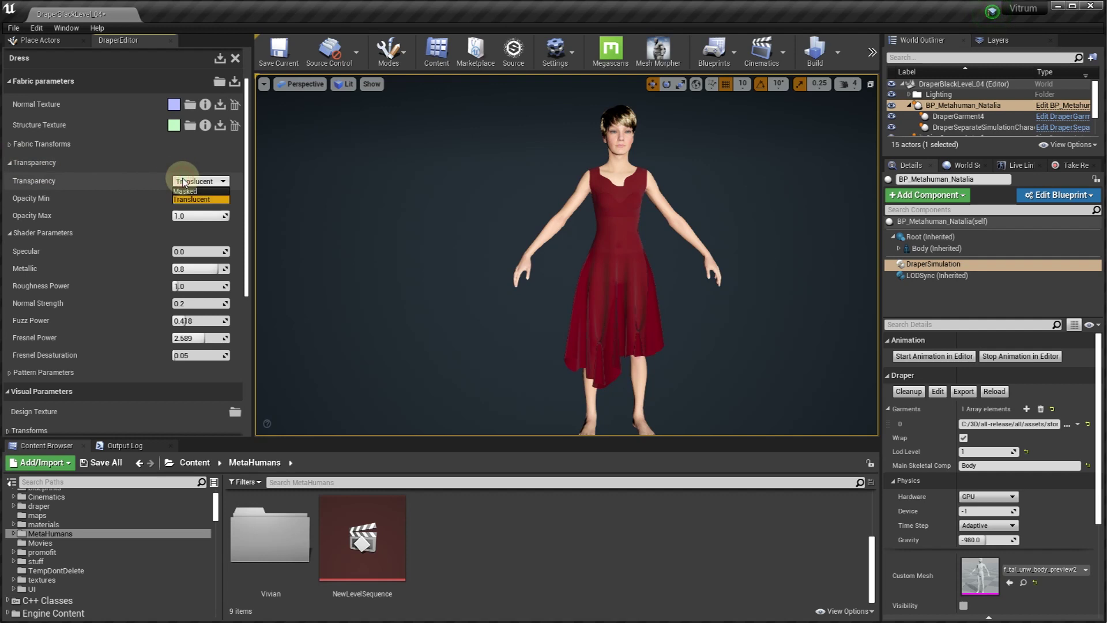
click(184, 191)
Step: Change the dress colour to pure red (hue 0) in the Color Picker
scroll(123, 323, down, 5)
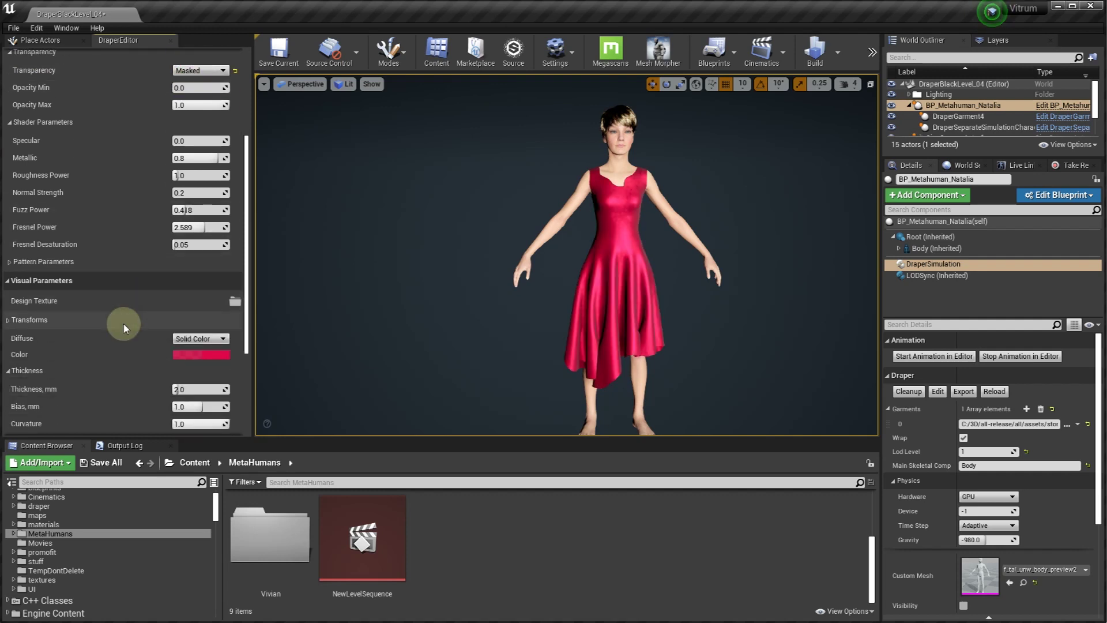
scroll(123, 323, down, 1)
click(197, 337)
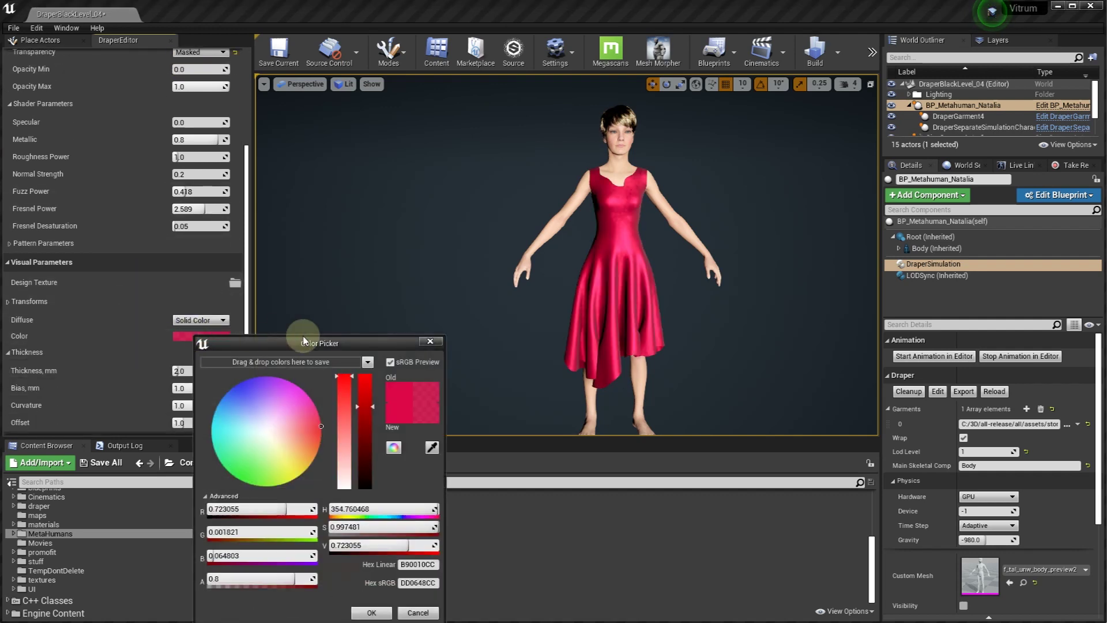
drag(306, 347, 307, 193)
drag(308, 233, 322, 278)
click(386, 460)
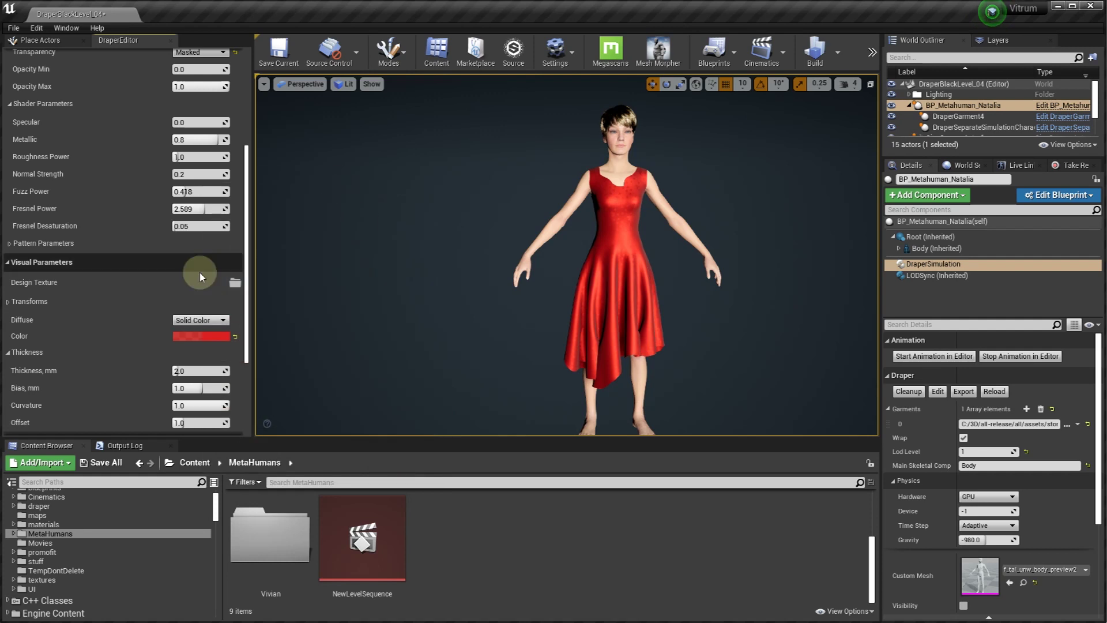
Step: Load Silk > Japanese Cranes_Base Color.jpeg as the dress's Design Texture and switch Diffuse to Texture
click(235, 284)
scroll(206, 167, up, 10)
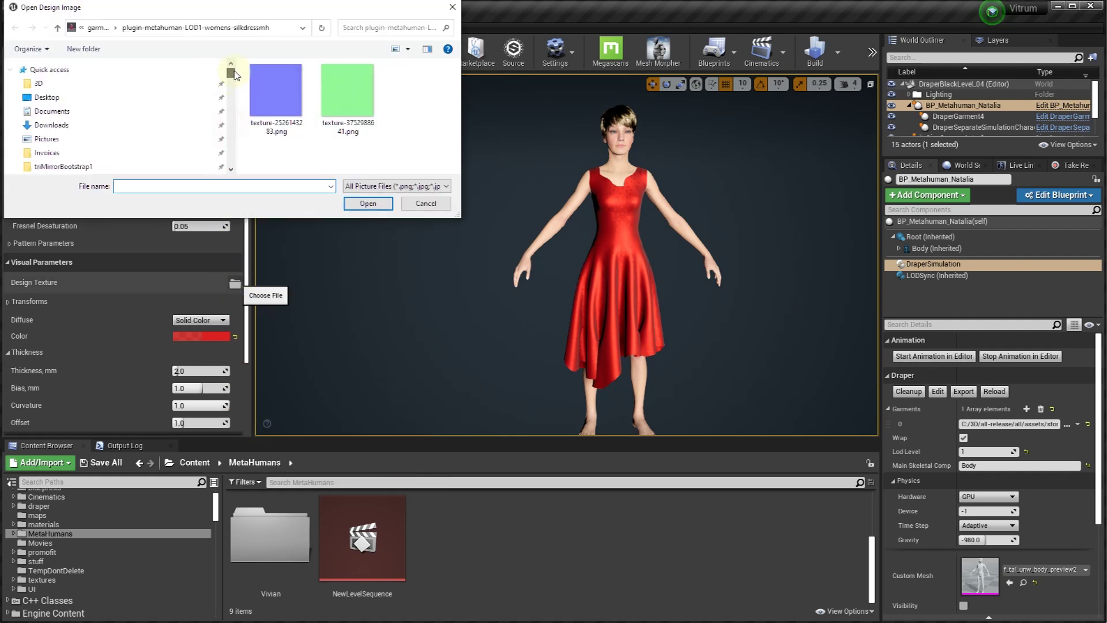
click(206, 161)
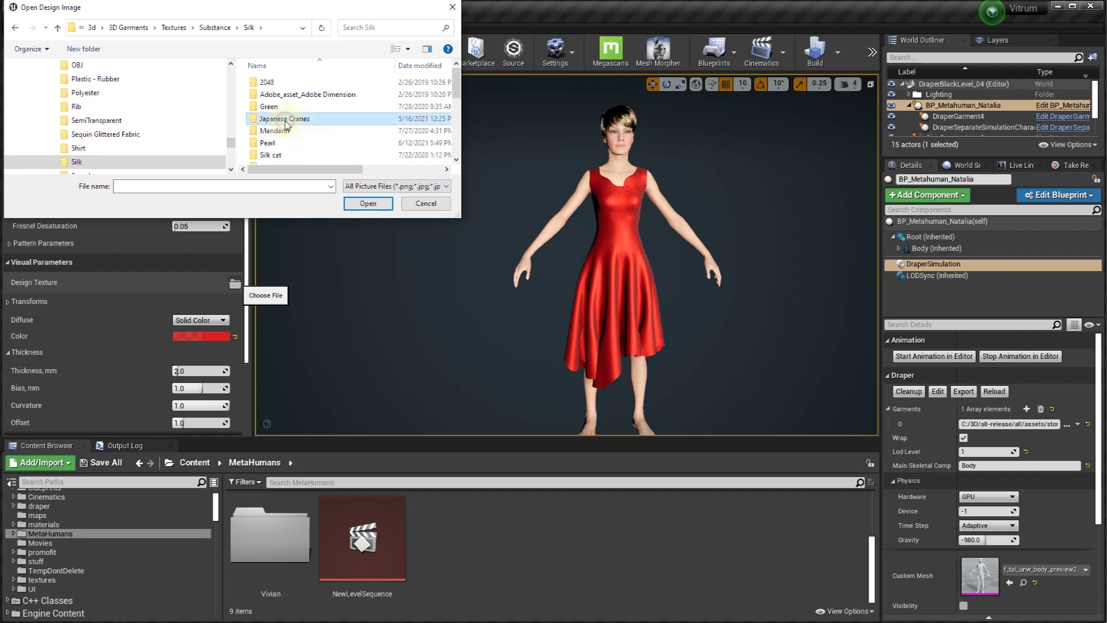
double_click(287, 121)
click(280, 102)
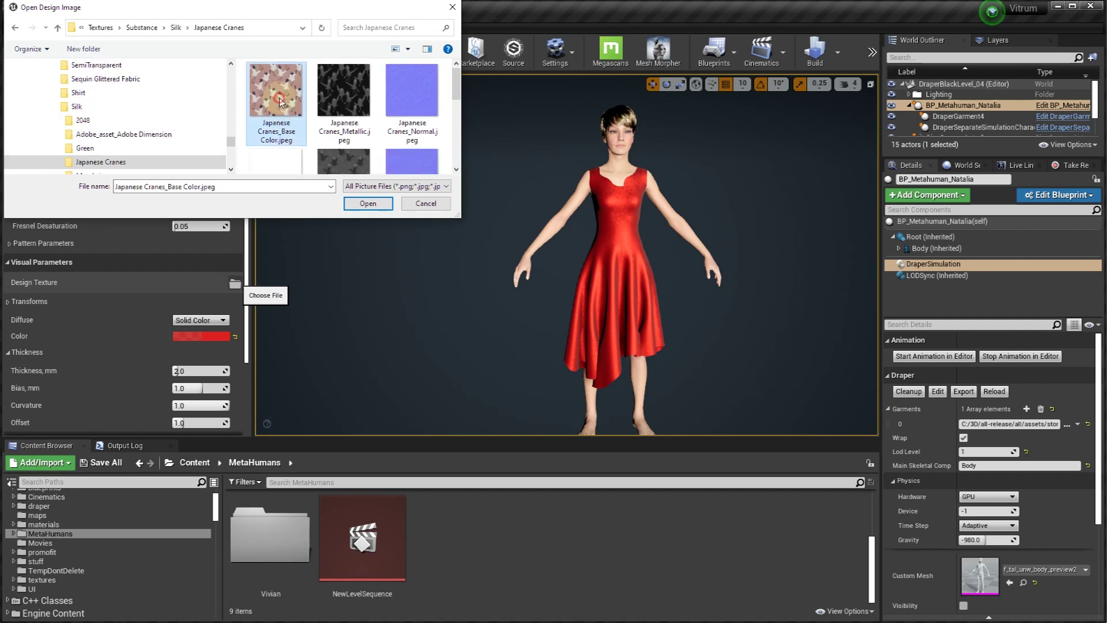
click(381, 203)
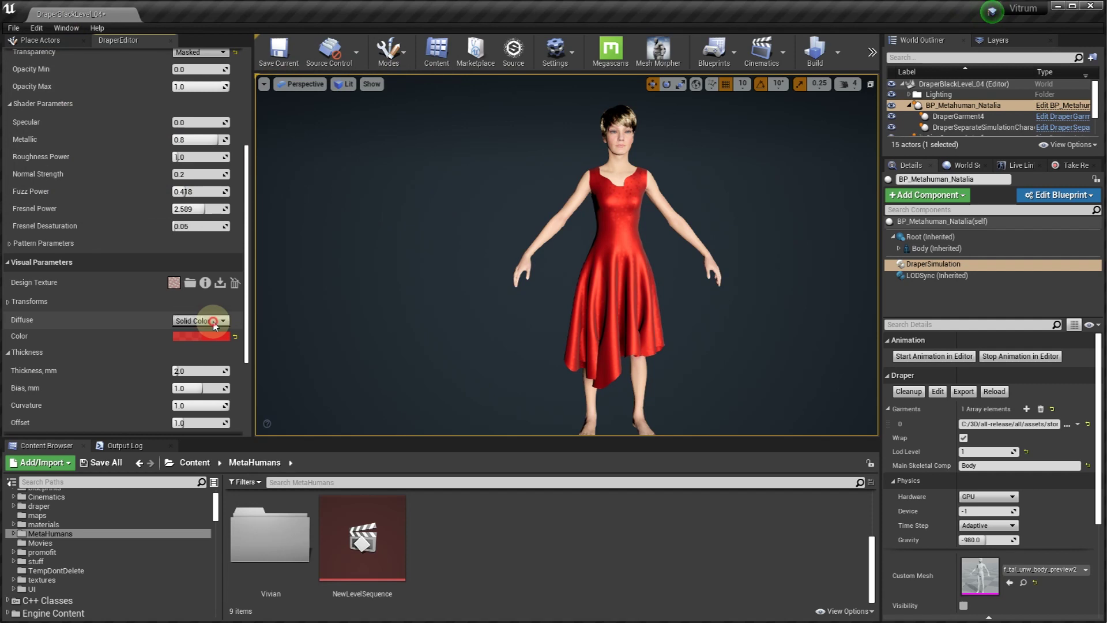
click(200, 338)
Step: Set the crane texture's Width and Height to 500 mm
scroll(11, 284, down, 1)
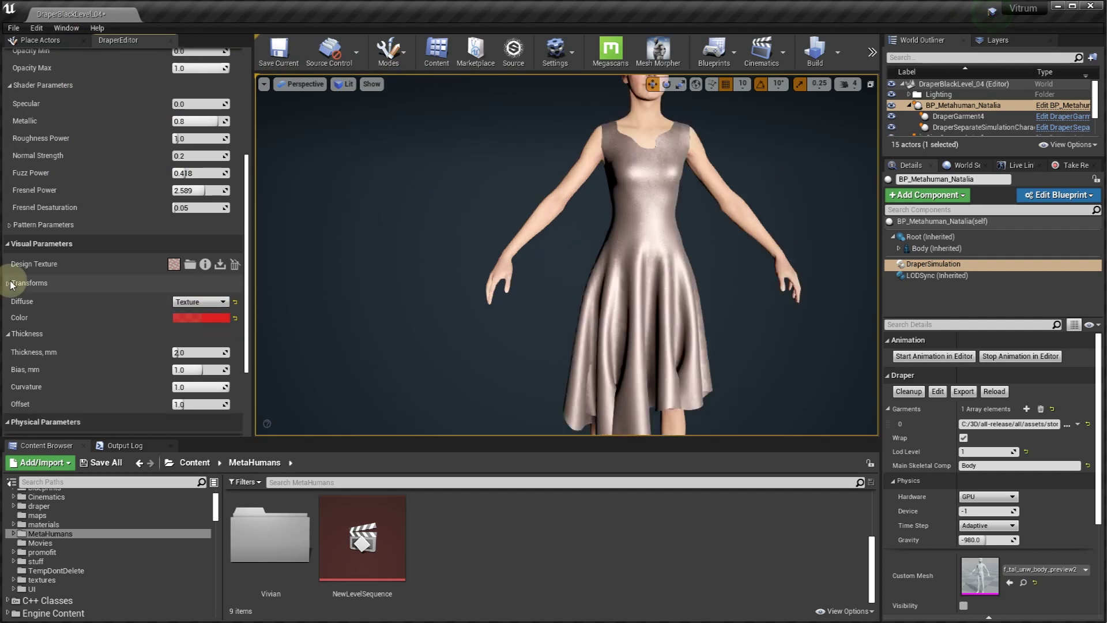
click(8, 284)
click(218, 301)
text(500)
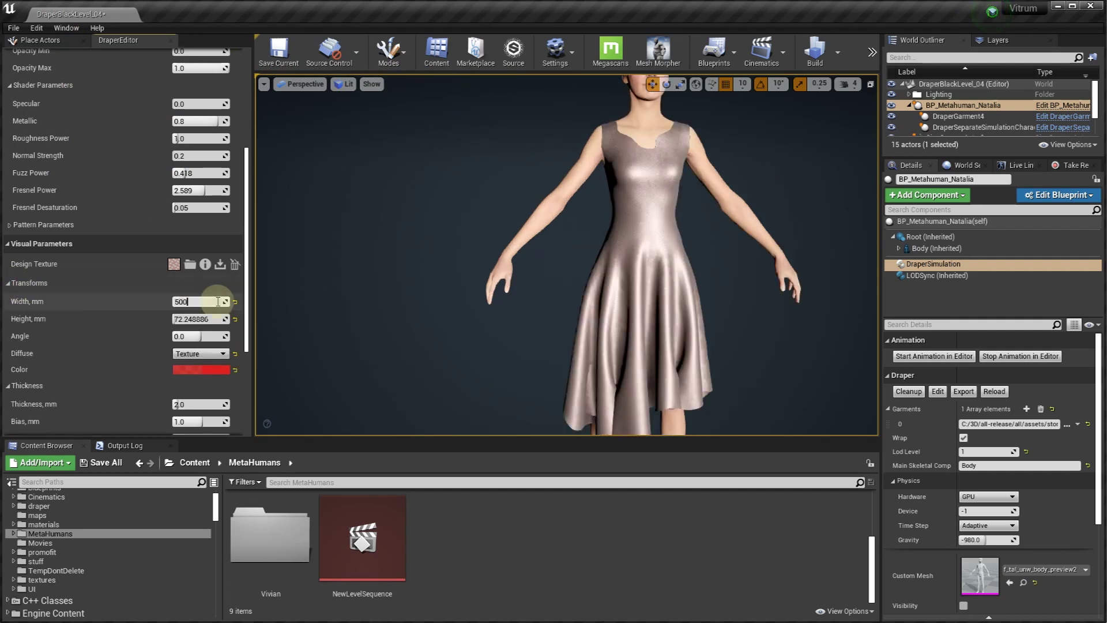
click(199, 318)
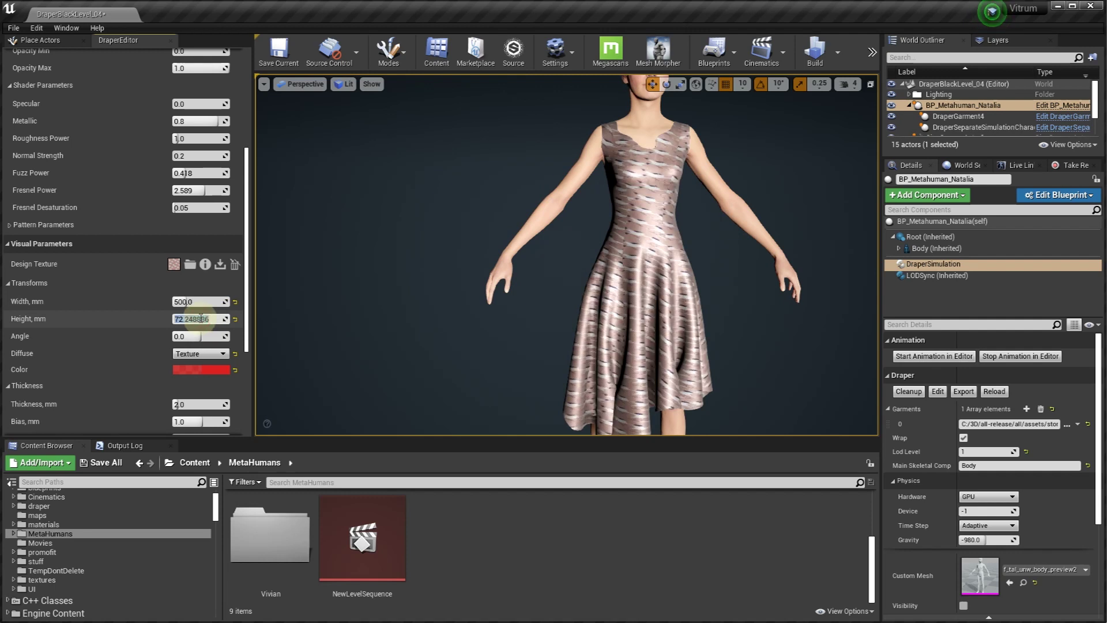
text(500)
key(Return)
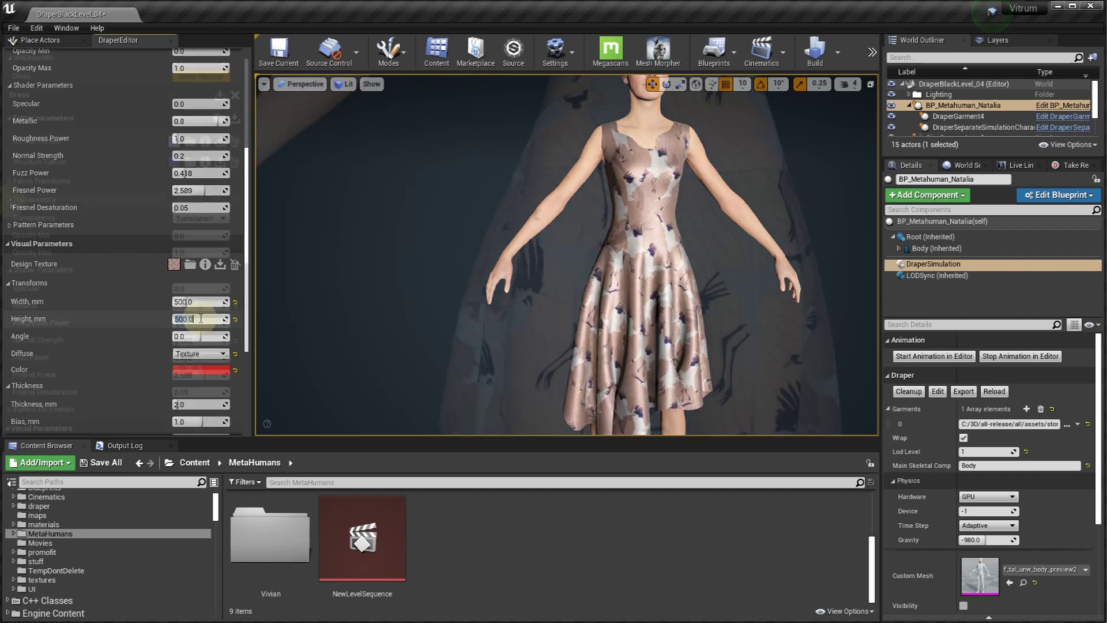
Step: Keep Transparency at Masked and lower the dress's Normal Strength to about 0.584
scroll(63, 211, up, 5)
click(200, 228)
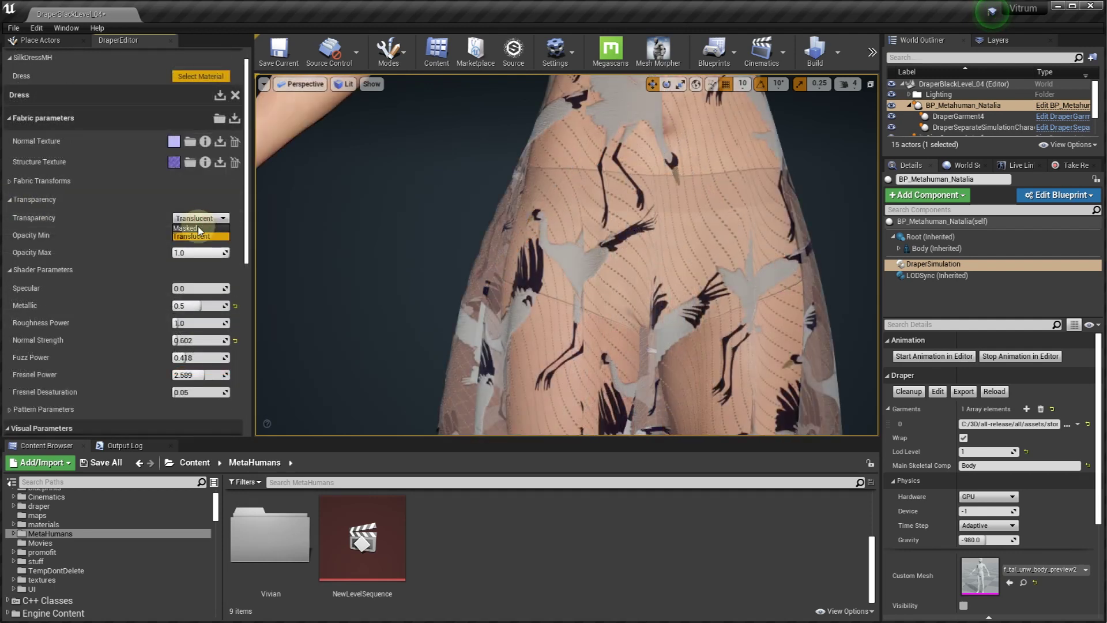
click(10, 200)
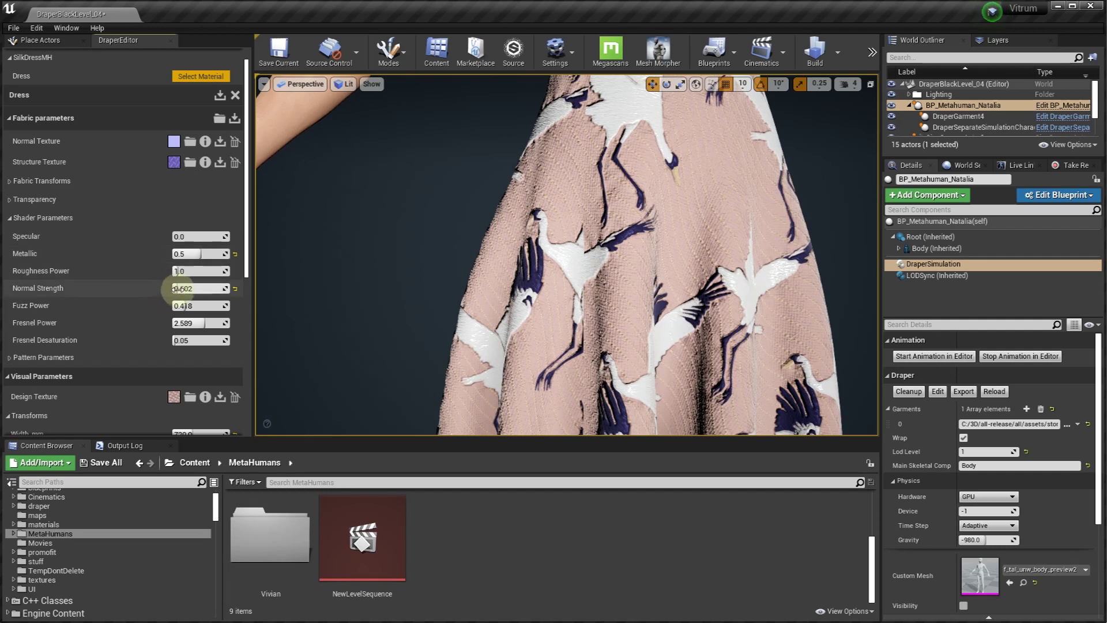
mouse_move(178, 288)
mouse_down()
mouse_move(199, 288)
mouse_move(176, 289)
mouse_up()
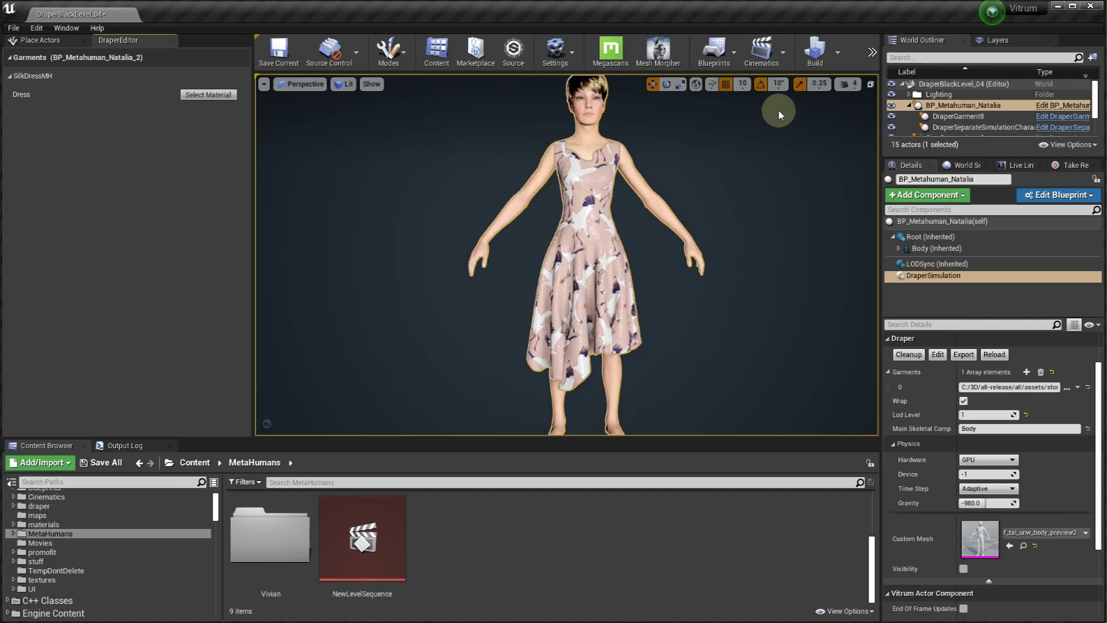
Step: Play the level in the editor and drag the skirt side to side to test the cloth
click(872, 54)
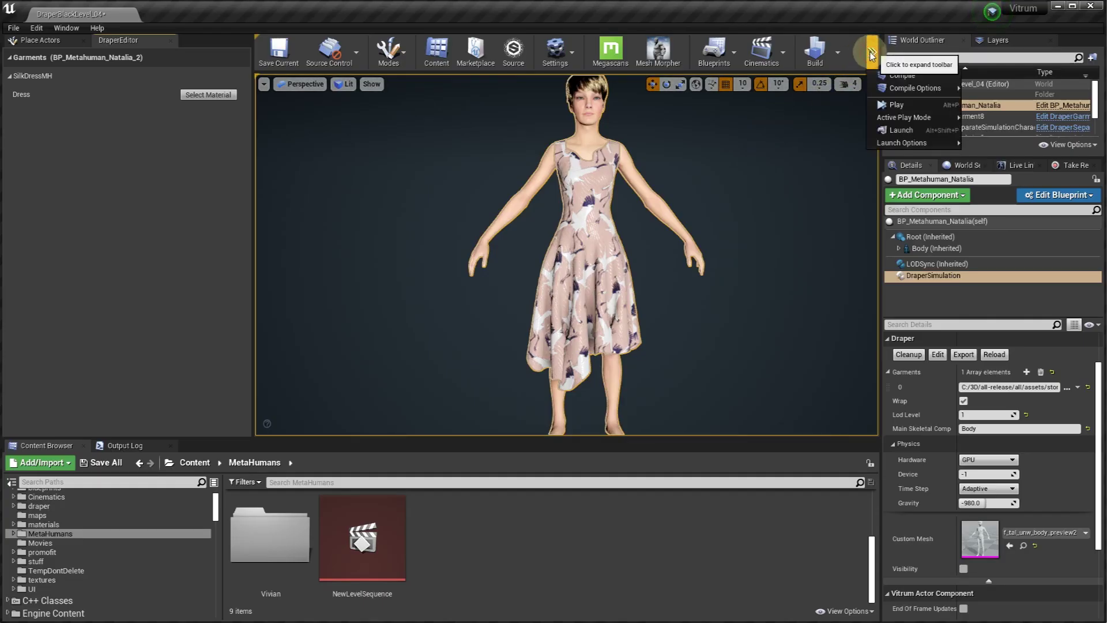
click(906, 107)
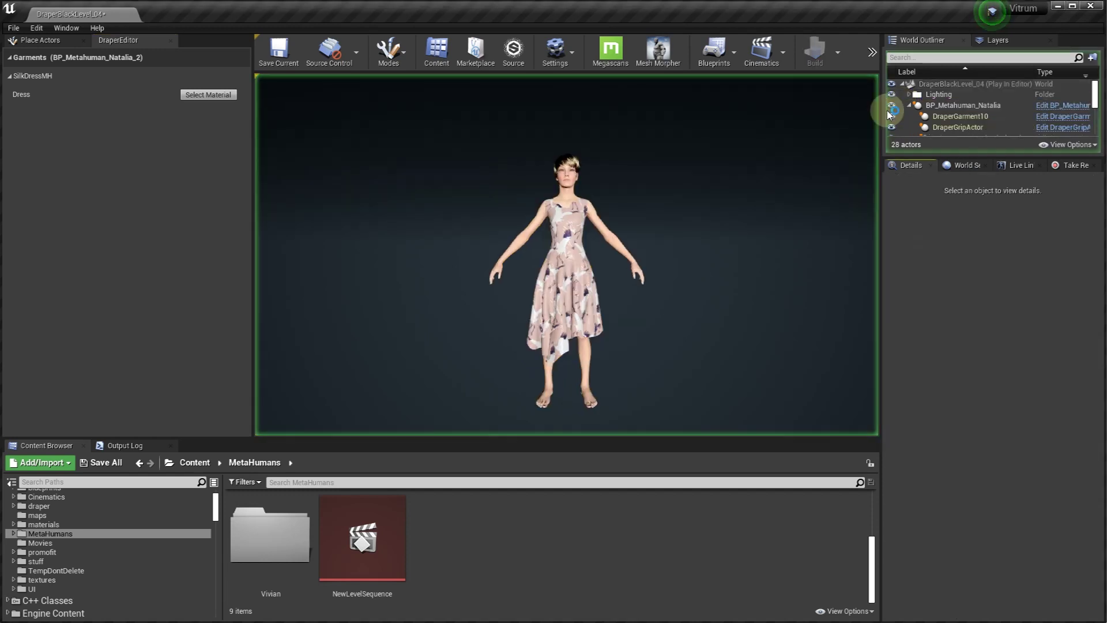
scroll(642, 313, up, 3)
click(635, 375)
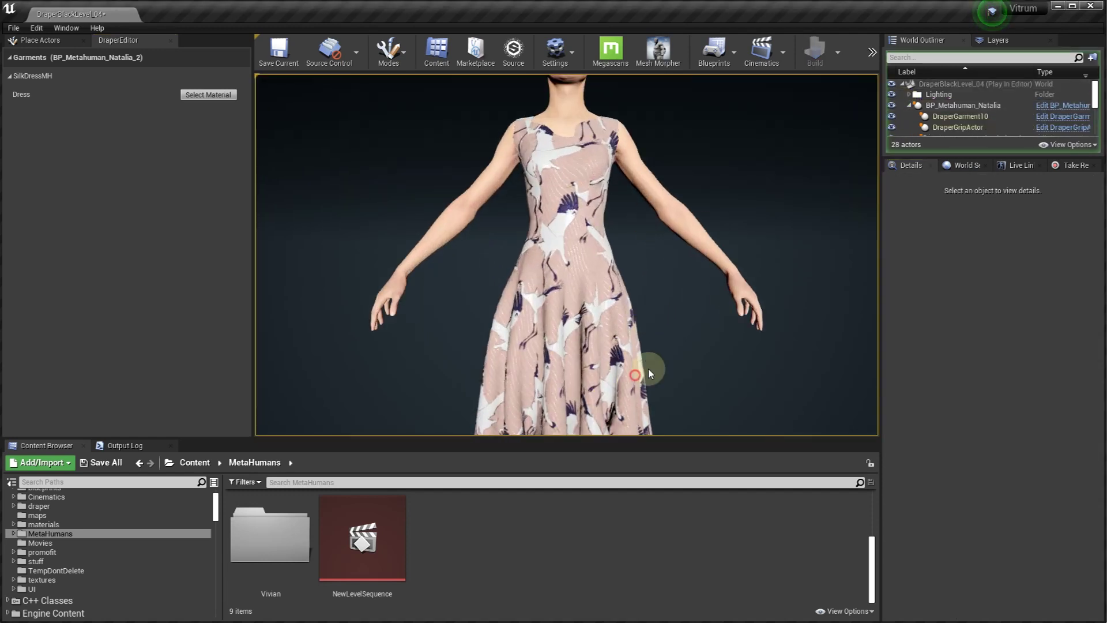
drag(650, 374, 519, 376)
drag(434, 358, 635, 302)
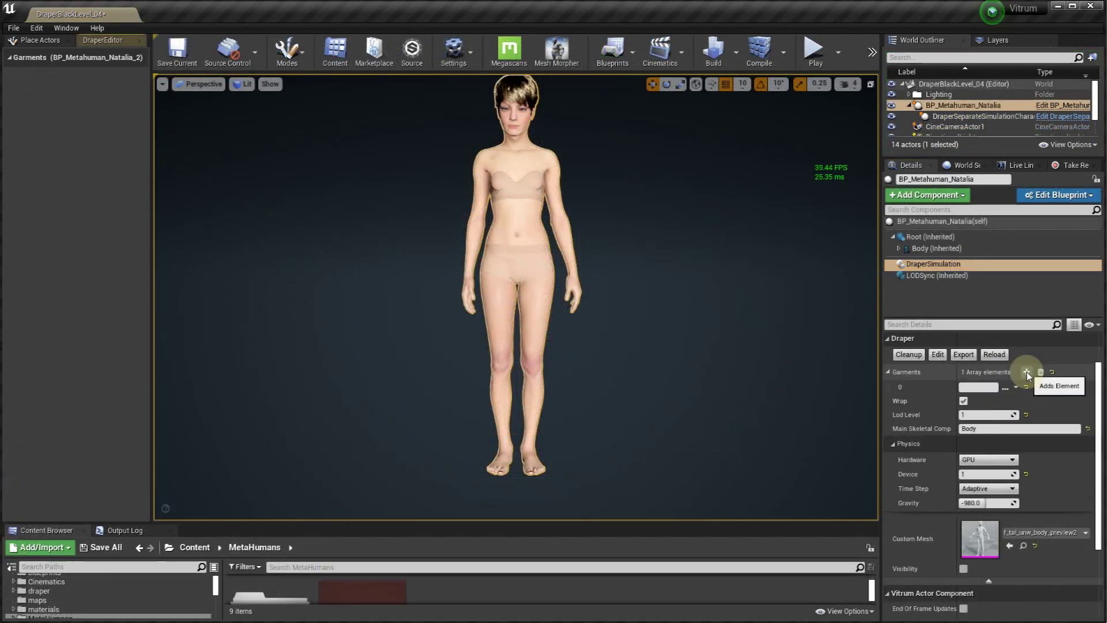
Step: Add a Draper garment slot loaded with the cropflarejeans folder
click(1026, 372)
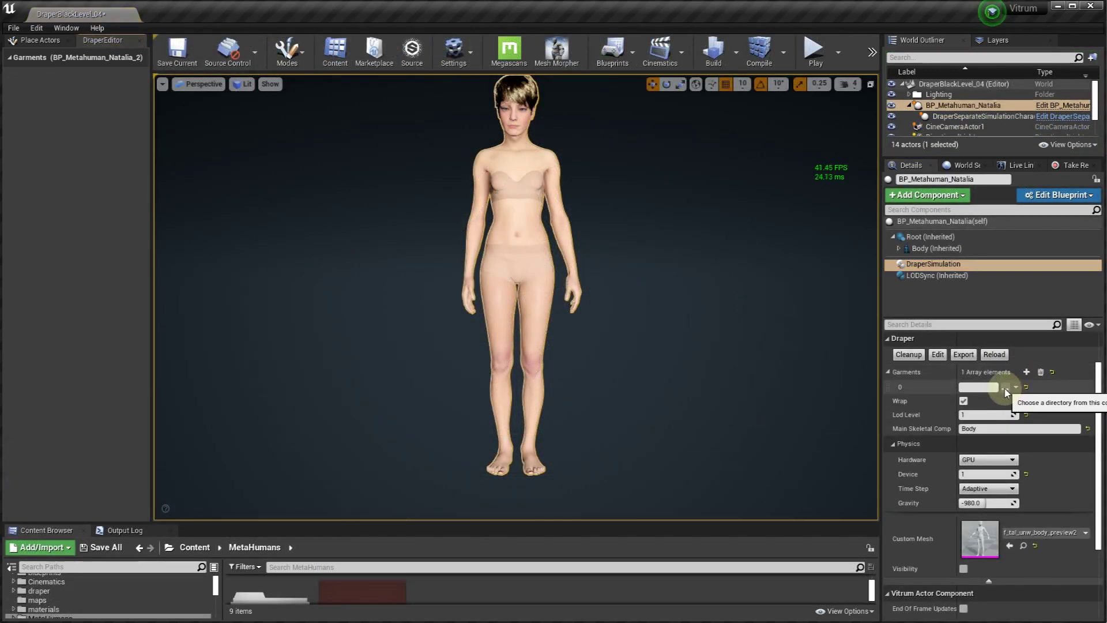
click(1006, 388)
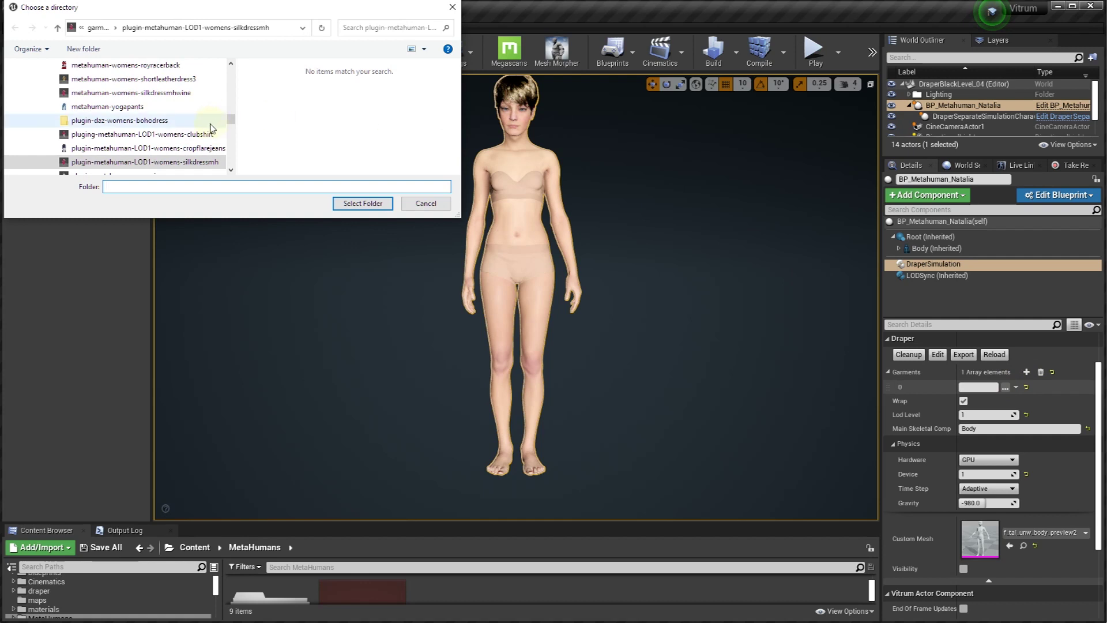
click(212, 148)
click(347, 204)
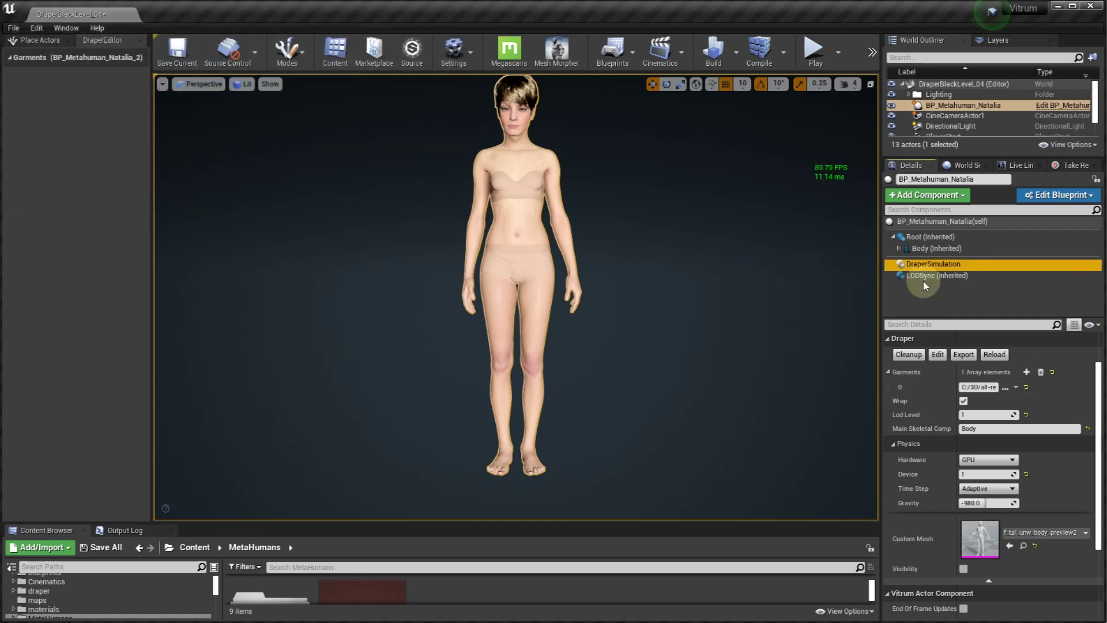
Step: Add a second garment slot with the clubshirt folder layered over the jeans
click(1027, 373)
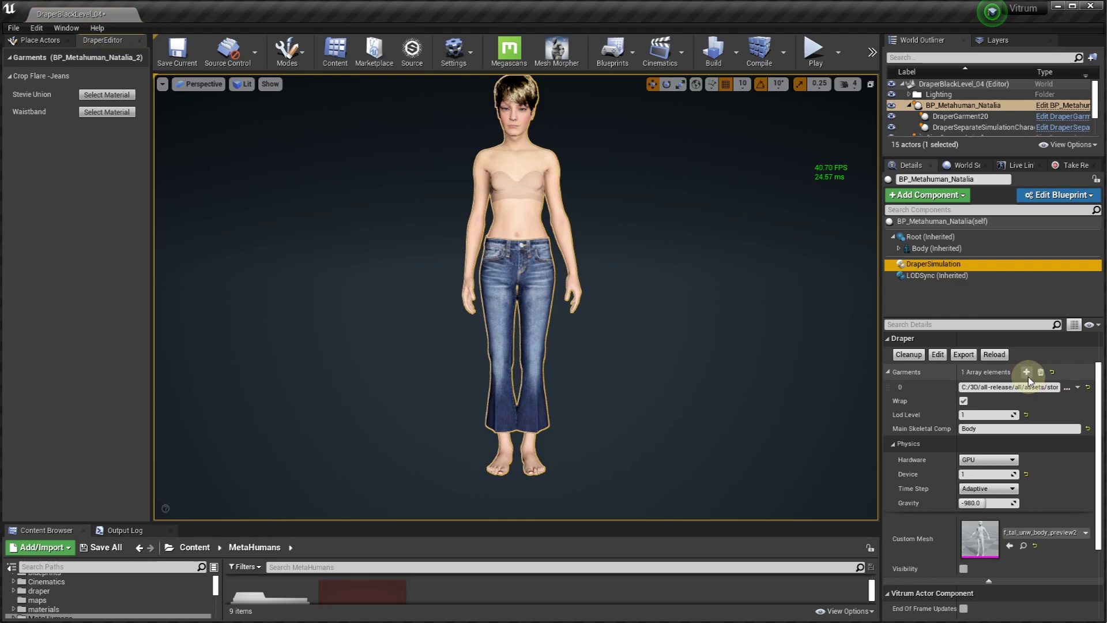
click(1006, 402)
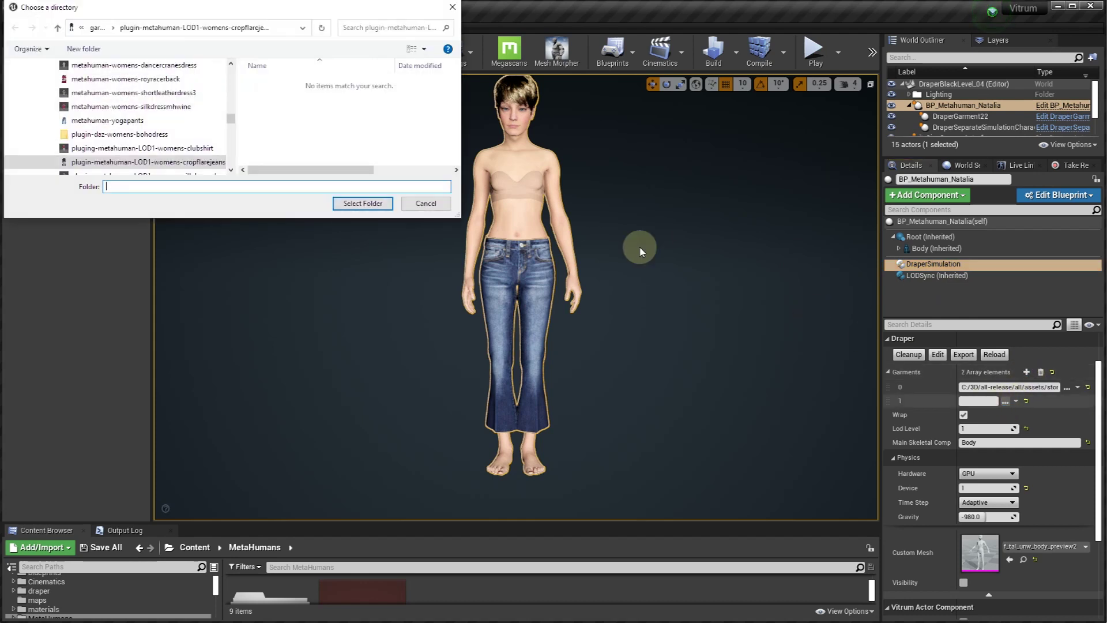
click(173, 148)
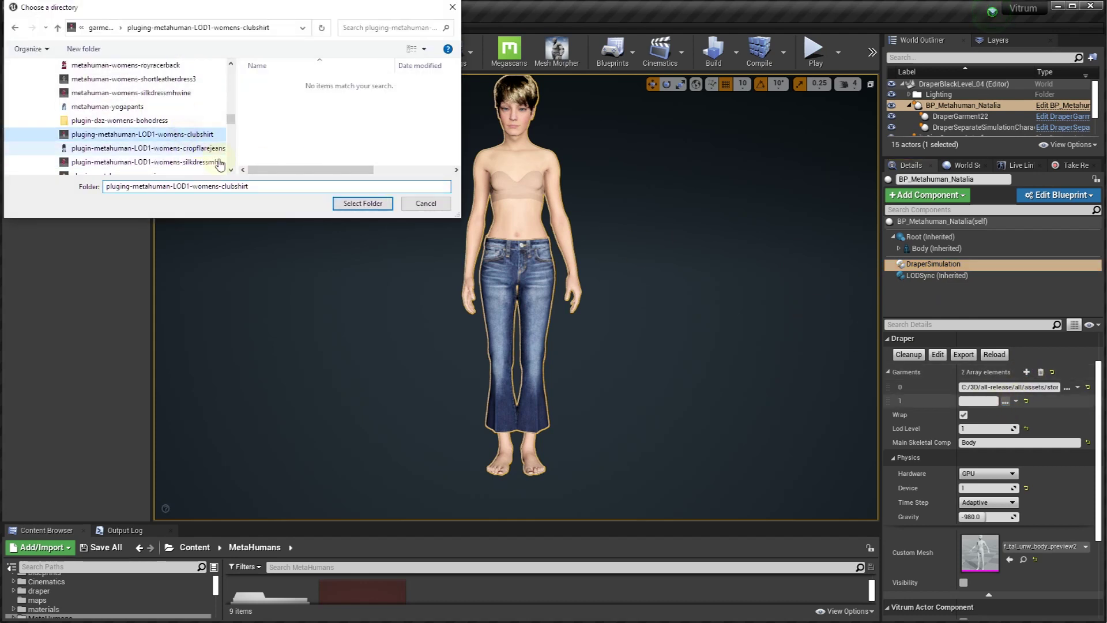
click(355, 204)
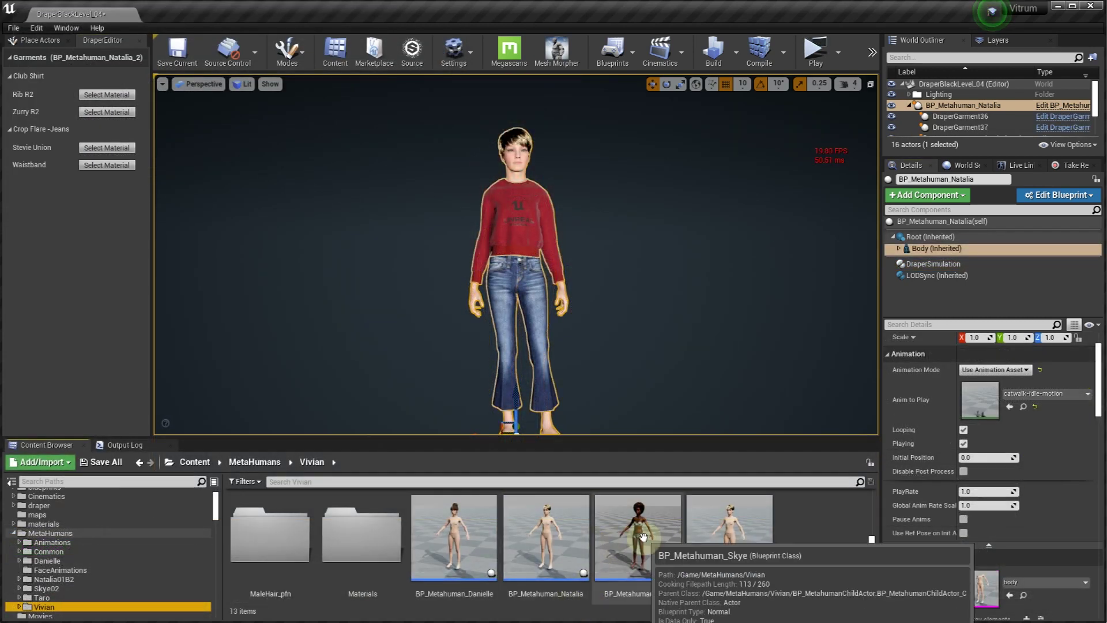
Step: Place BP_Metahuman_Skye in the level beside the first character and start Play
drag(640, 545, 674, 459)
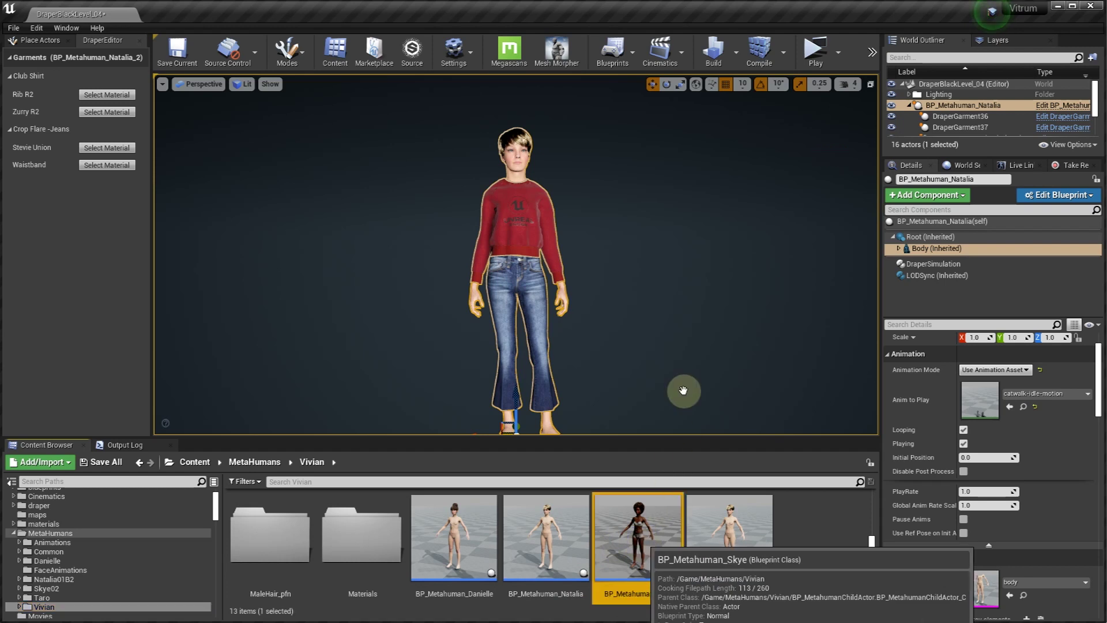
drag(684, 390, 683, 390)
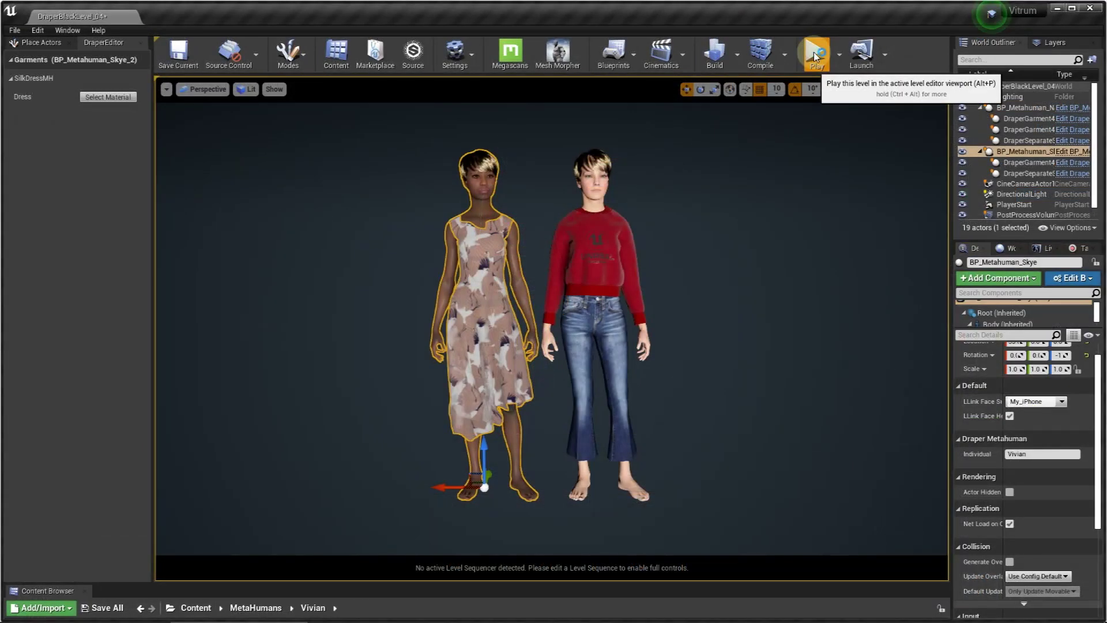
click(815, 52)
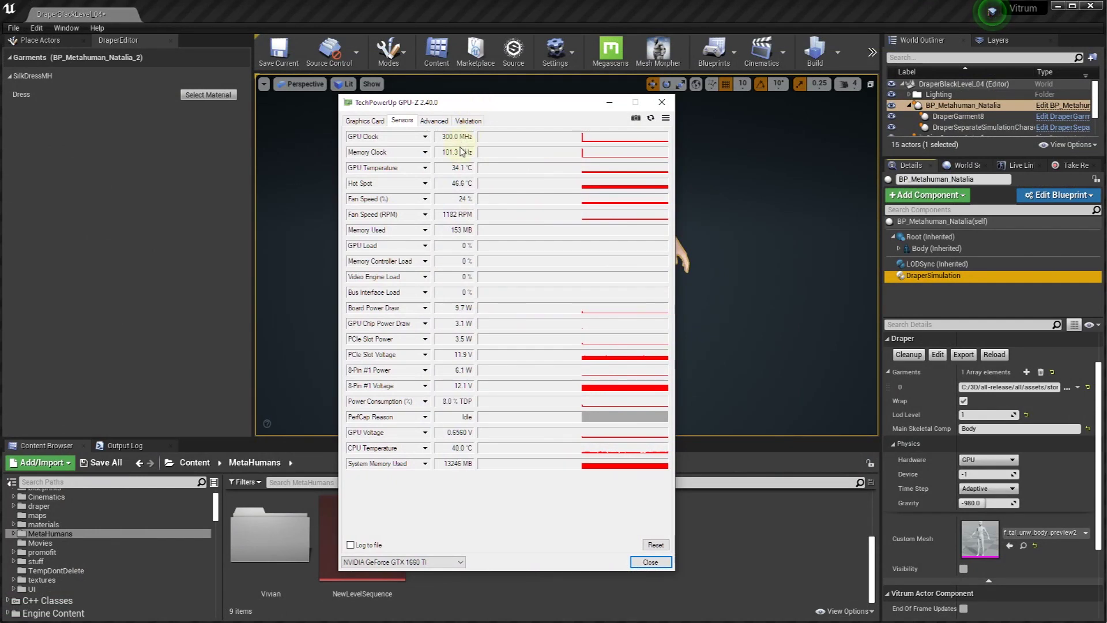
Step: Read Device Location in GPU-Z: RTX 3090 on Bus 1, GTX 1660 Ti on Bus 3; then close it
click(437, 562)
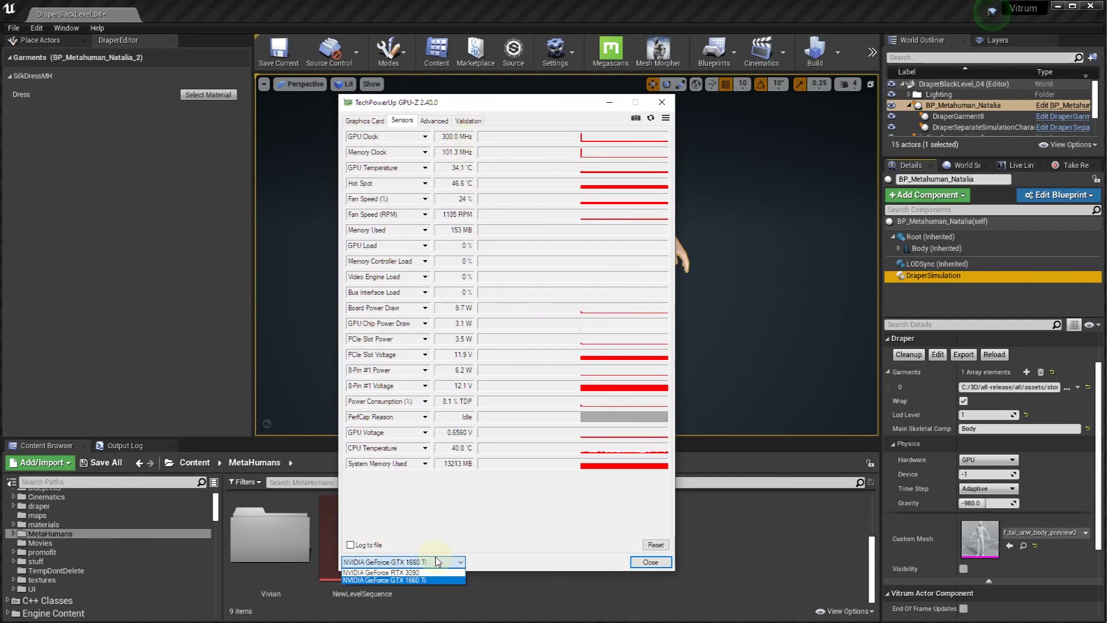
click(435, 121)
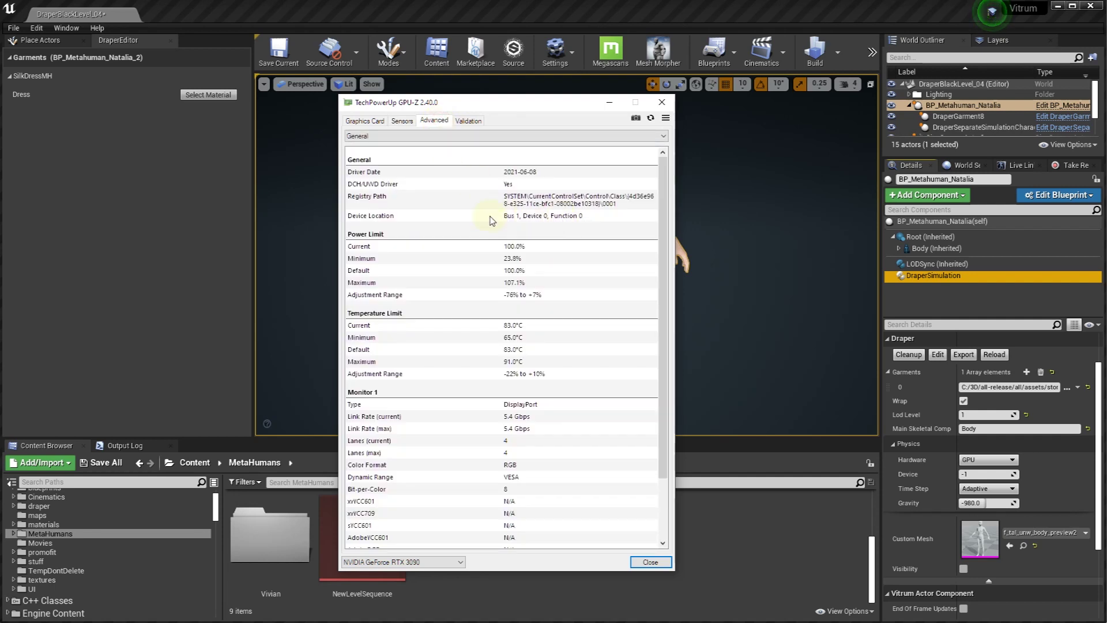
click(528, 219)
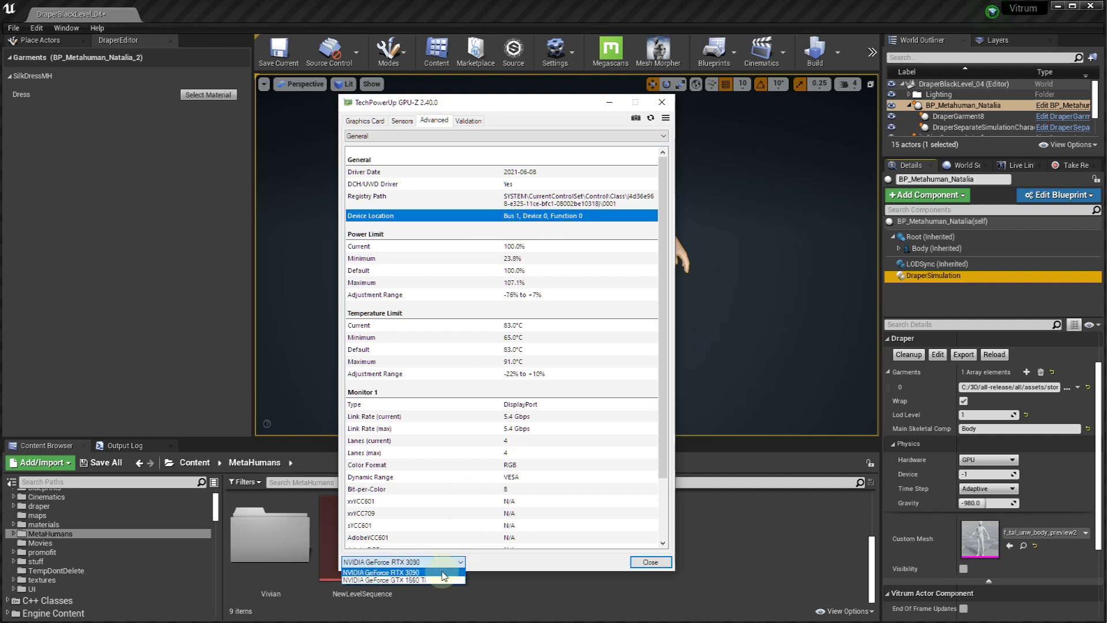
click(527, 222)
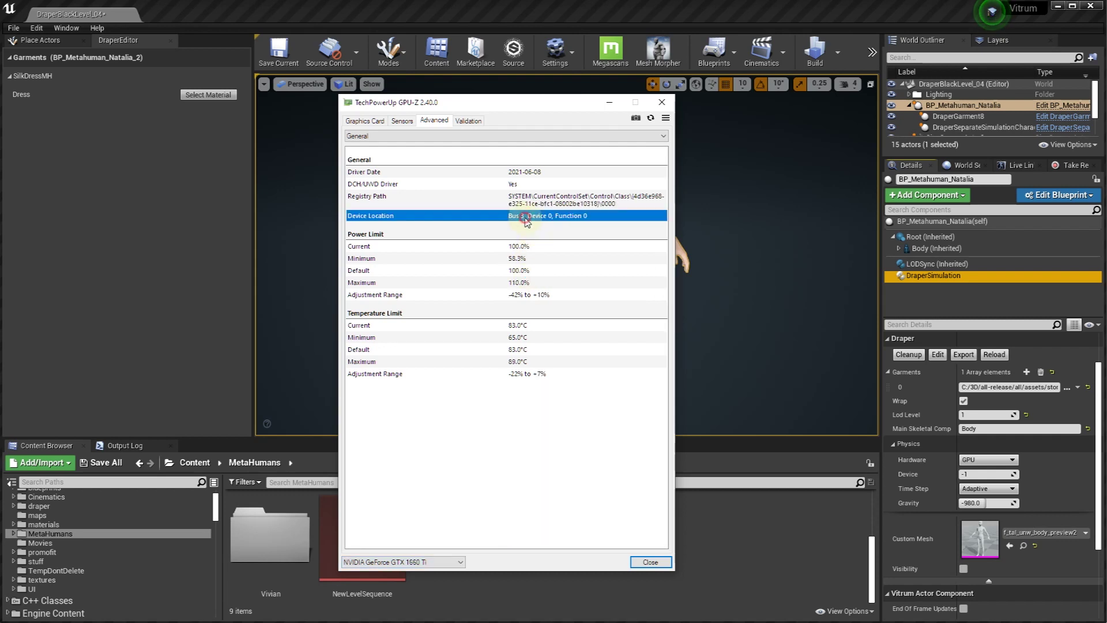
click(606, 104)
click(1005, 475)
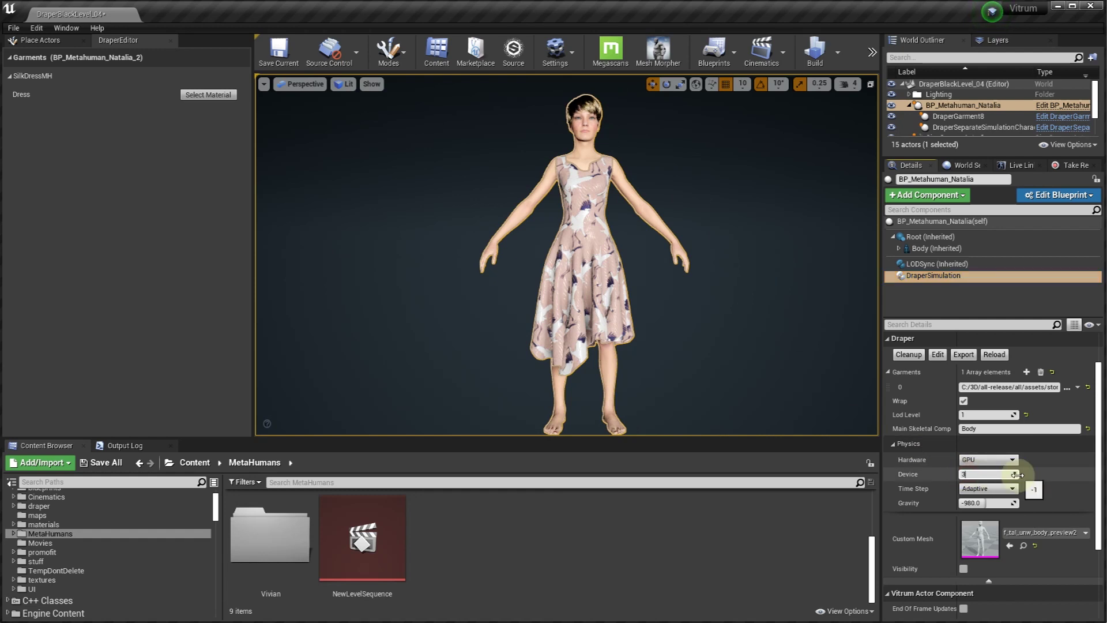
Step: Set the Draper Device to 3 and enable Show FPS in the viewport
text(3)
key(Return)
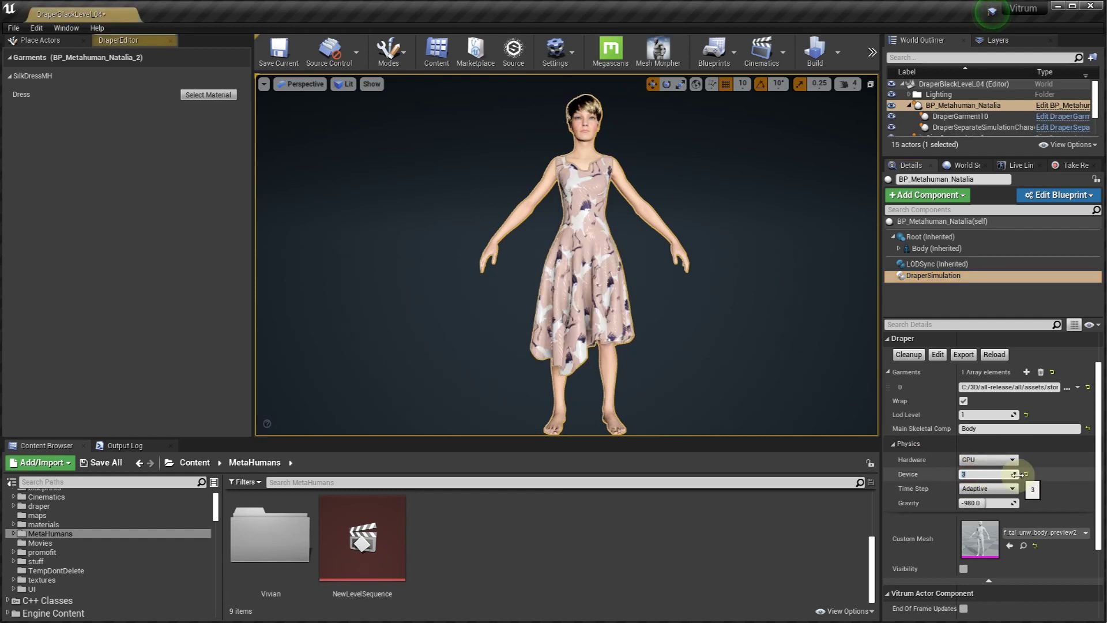
click(263, 84)
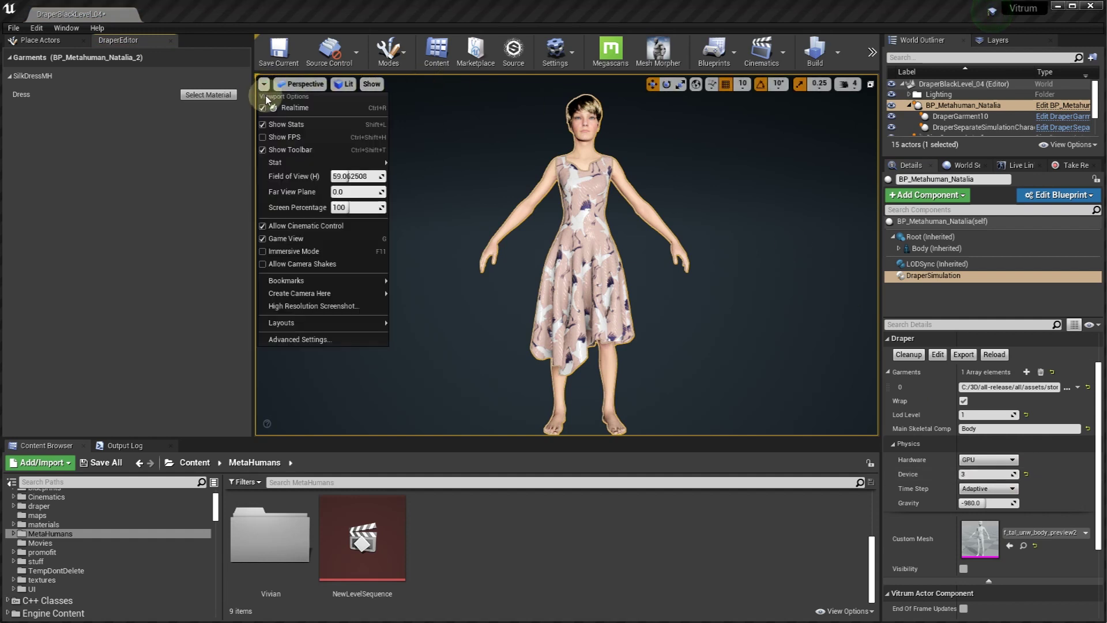
click(289, 137)
Step: Play the level and drag the dress hem to test the simulation
key(alt+p)
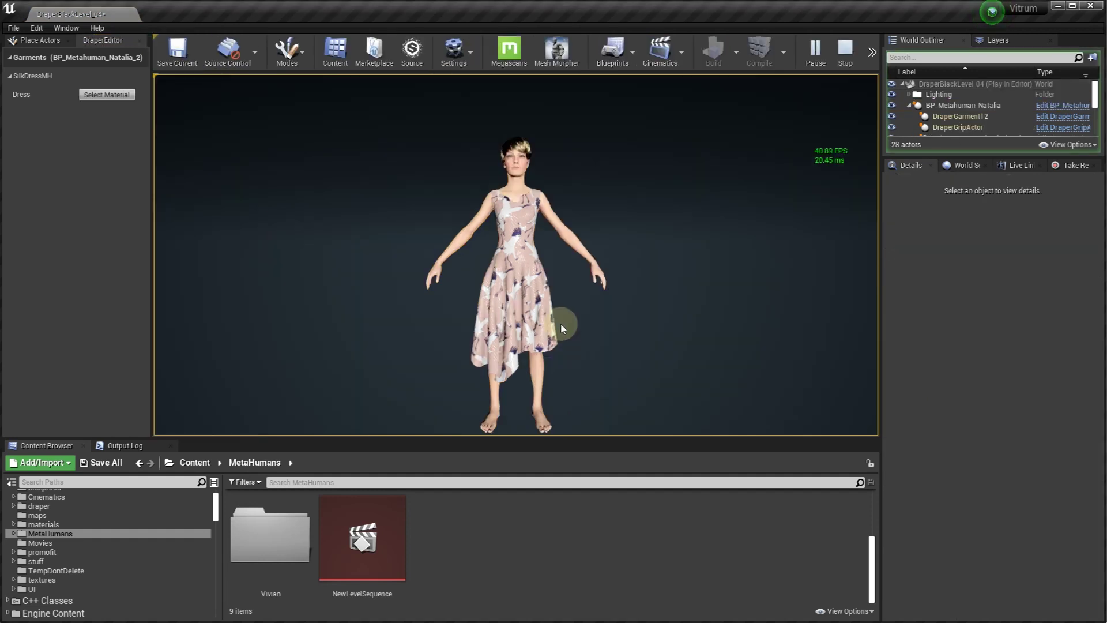
mouse_move(563, 321)
mouse_down()
mouse_move(556, 334)
mouse_move(631, 316)
mouse_move(568, 340)
mouse_move(554, 334)
mouse_up()
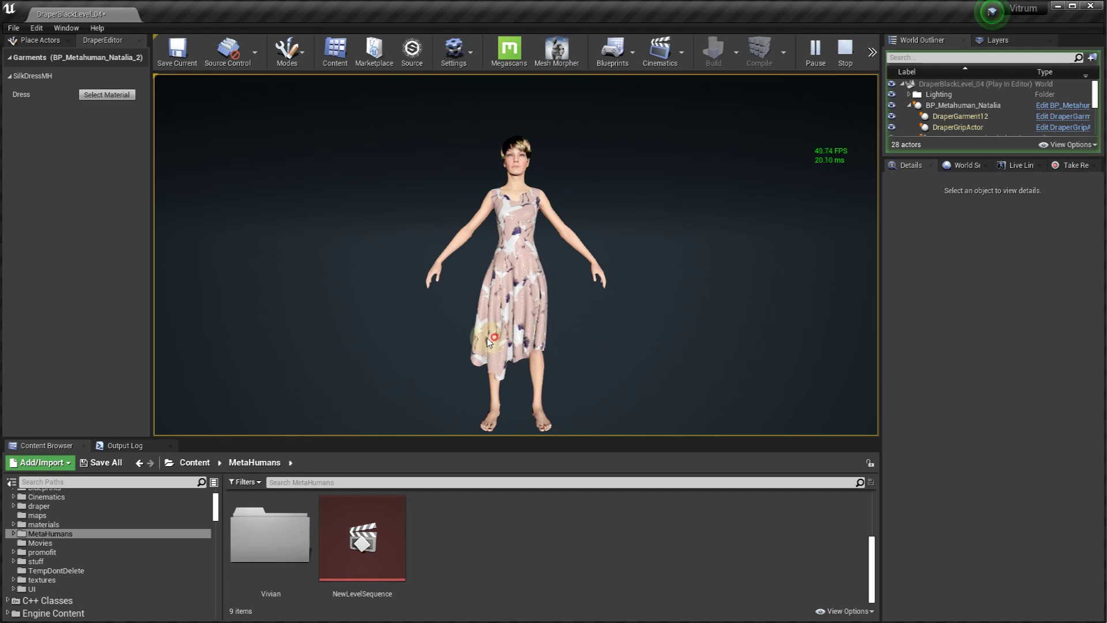
drag(491, 323, 646, 335)
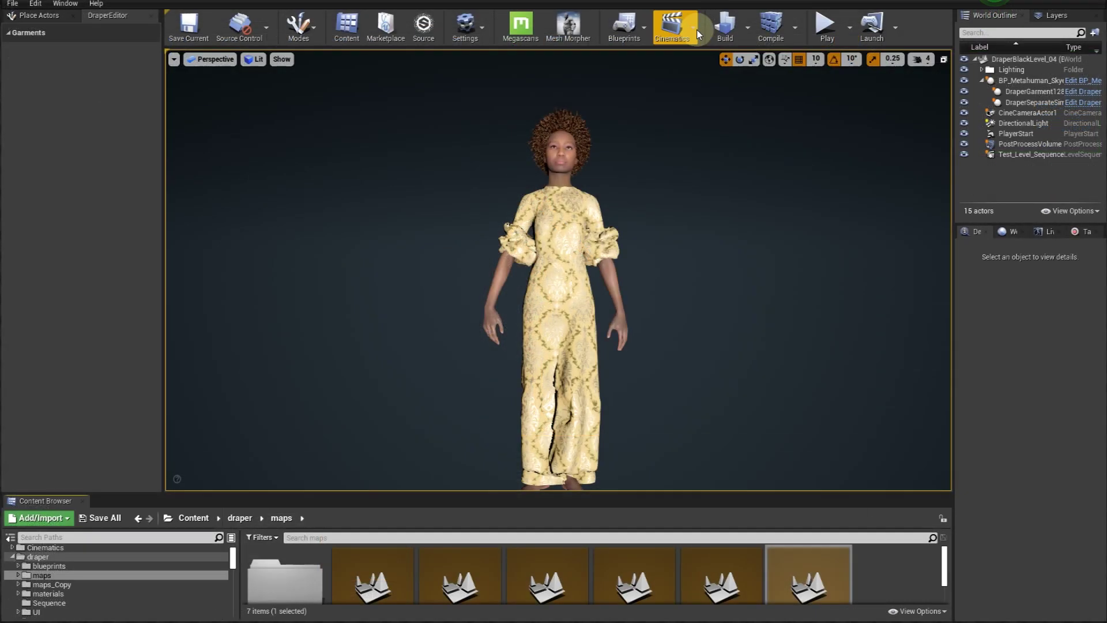
Step: Open Test_Level_Sequence, add BP_Metahuman_Skye to Sequencer and delete her Face track
click(698, 33)
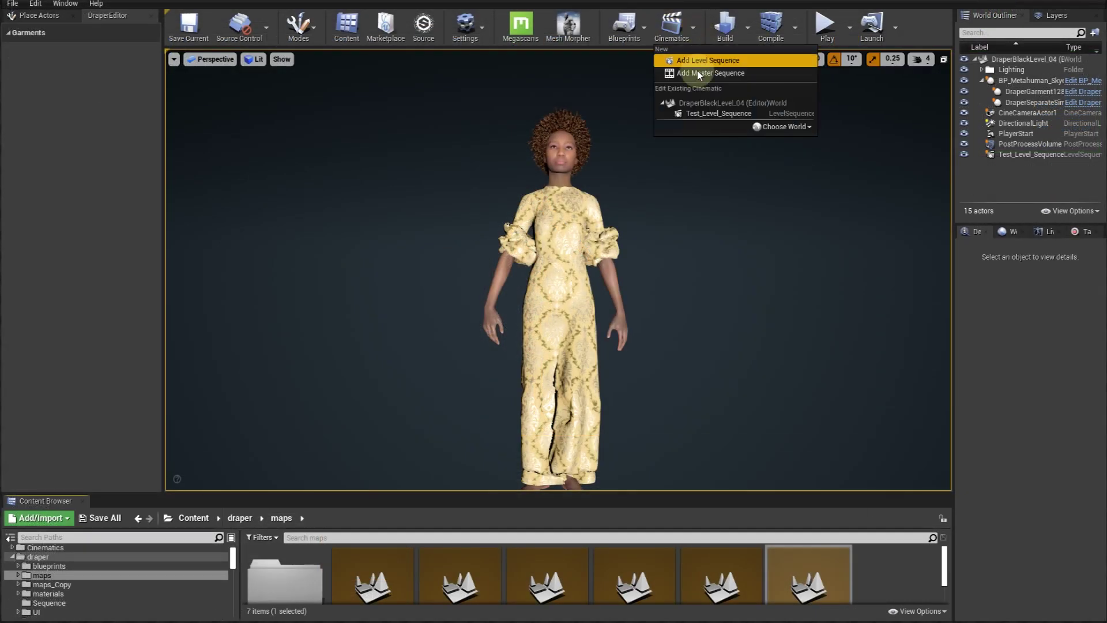
click(707, 115)
drag(1010, 81, 190, 558)
click(119, 562)
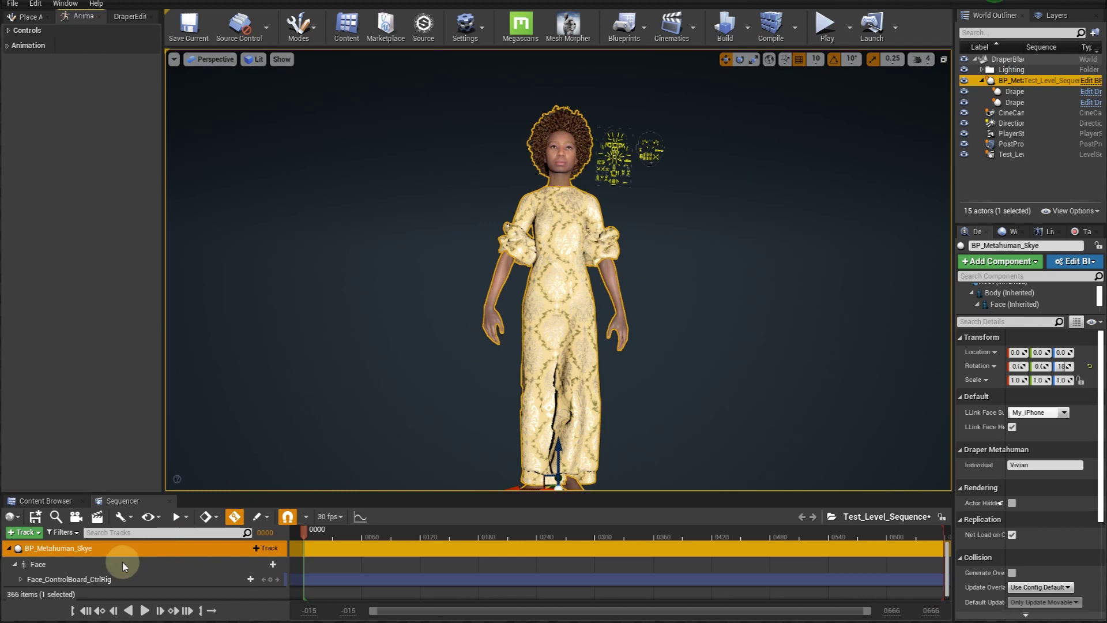
key(Delete)
Step: Give Skye a Body track playing bellydance-03-motion and play the level to preview it
click(263, 549)
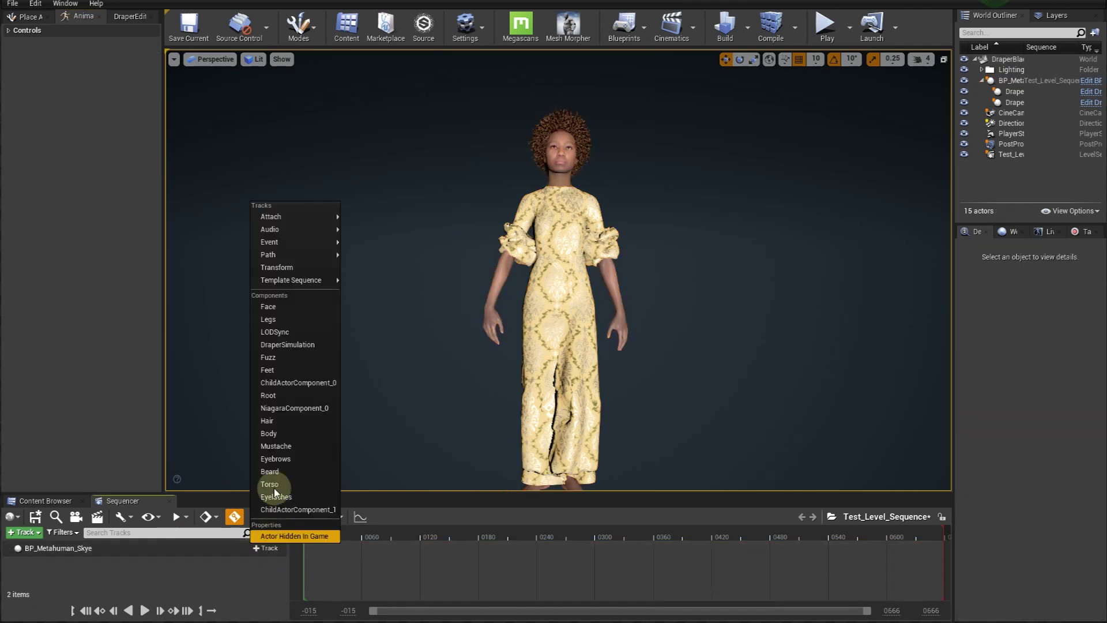
click(281, 433)
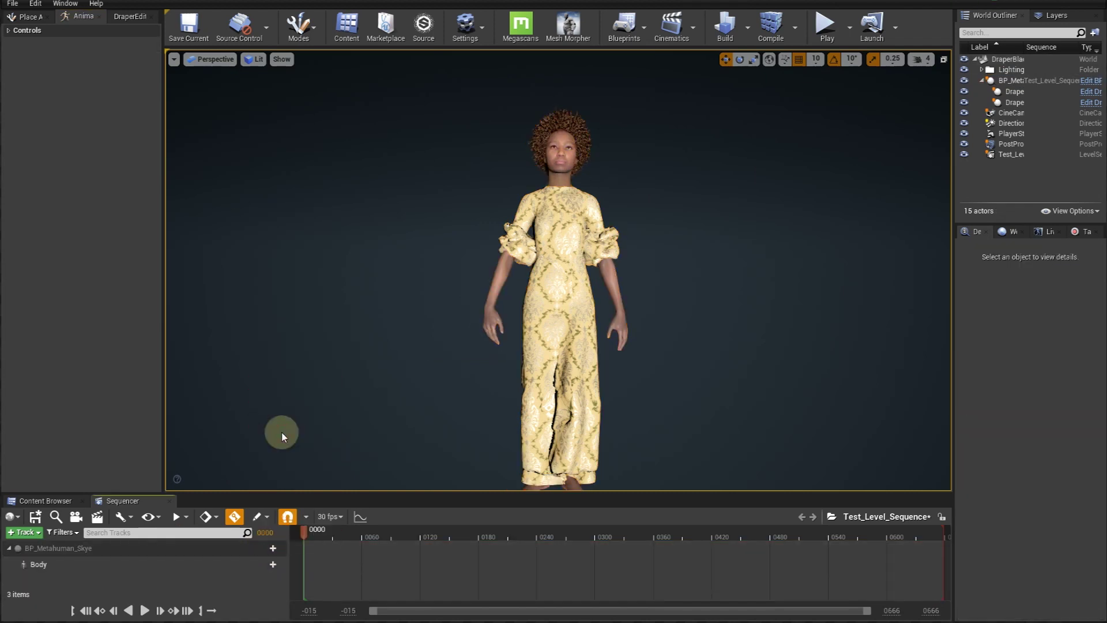
click(267, 564)
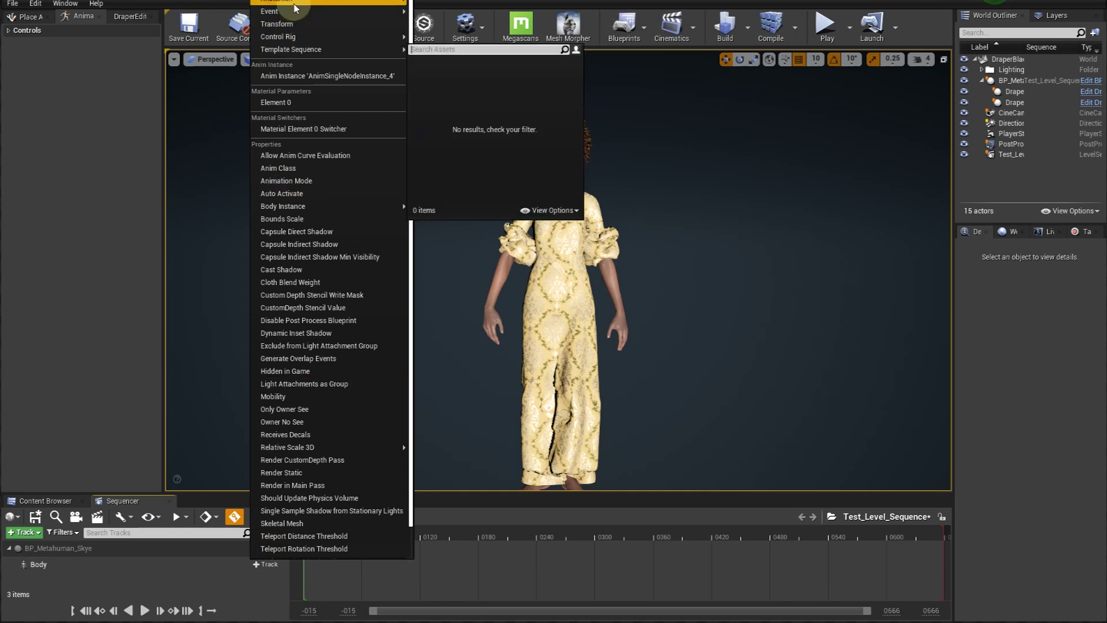
mouse_move(283, 2)
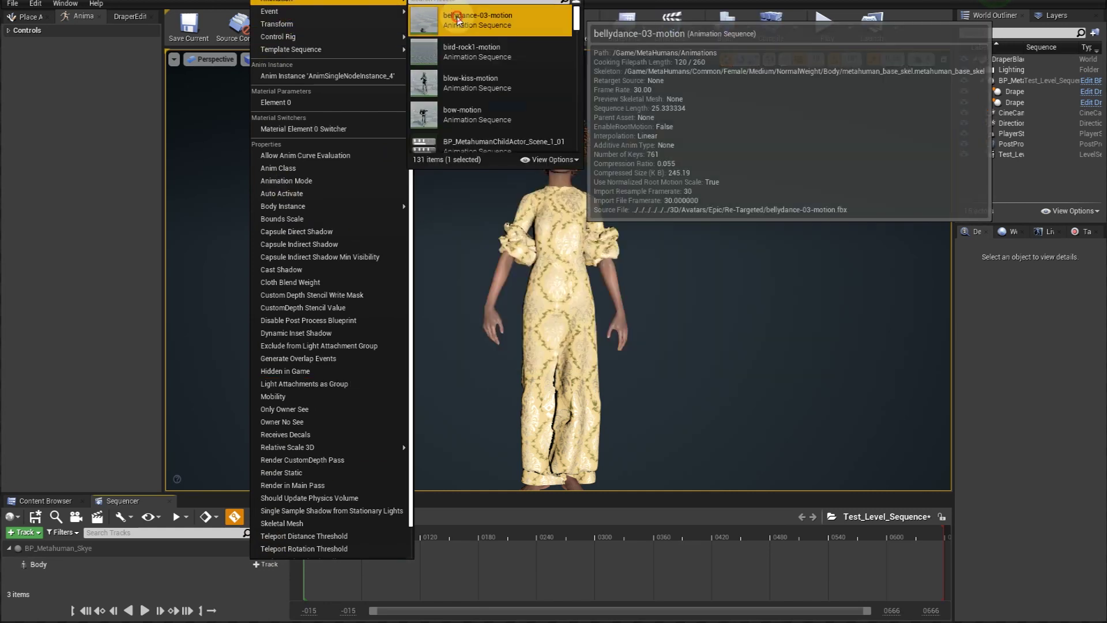
click(440, 20)
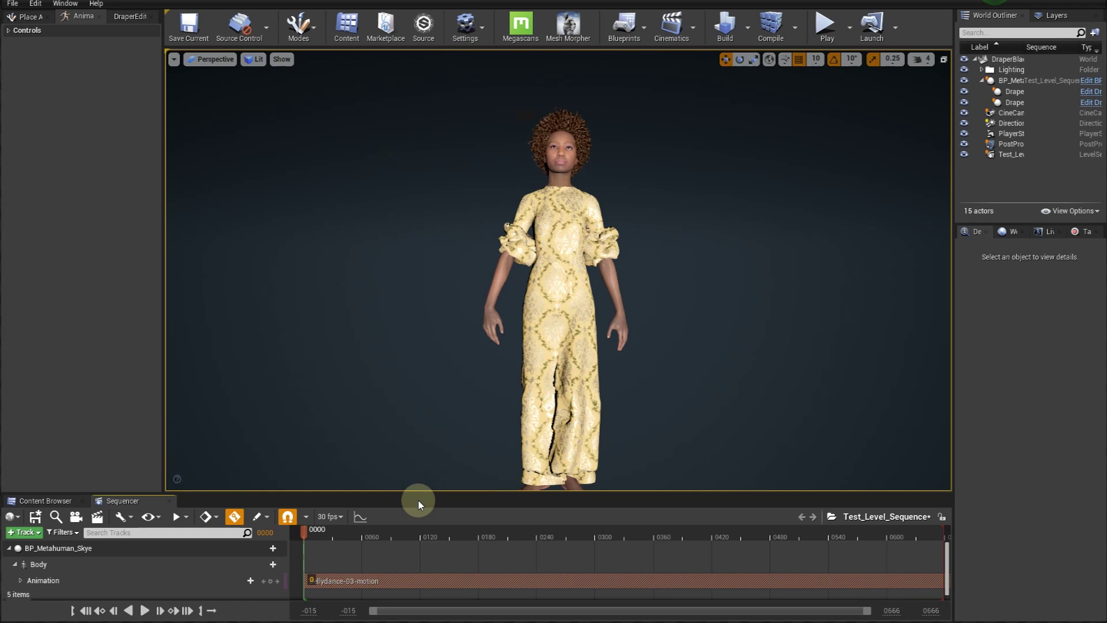
click(828, 29)
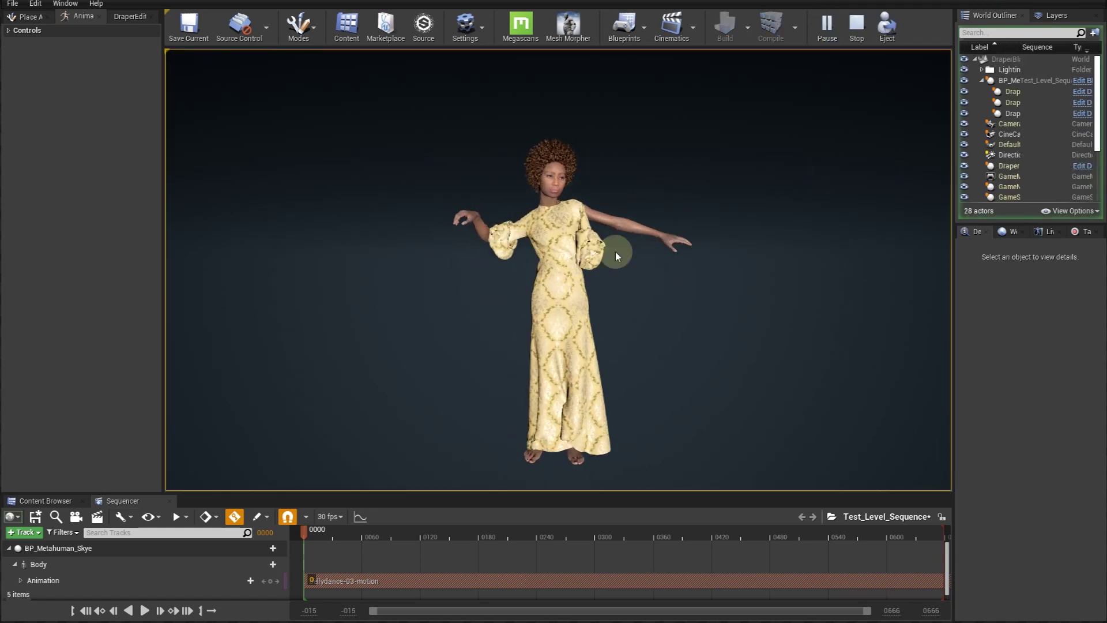
Step: Stop play and add catwalk-idle-motion to Skye's Body track, trimmed to end near frame 60
click(857, 33)
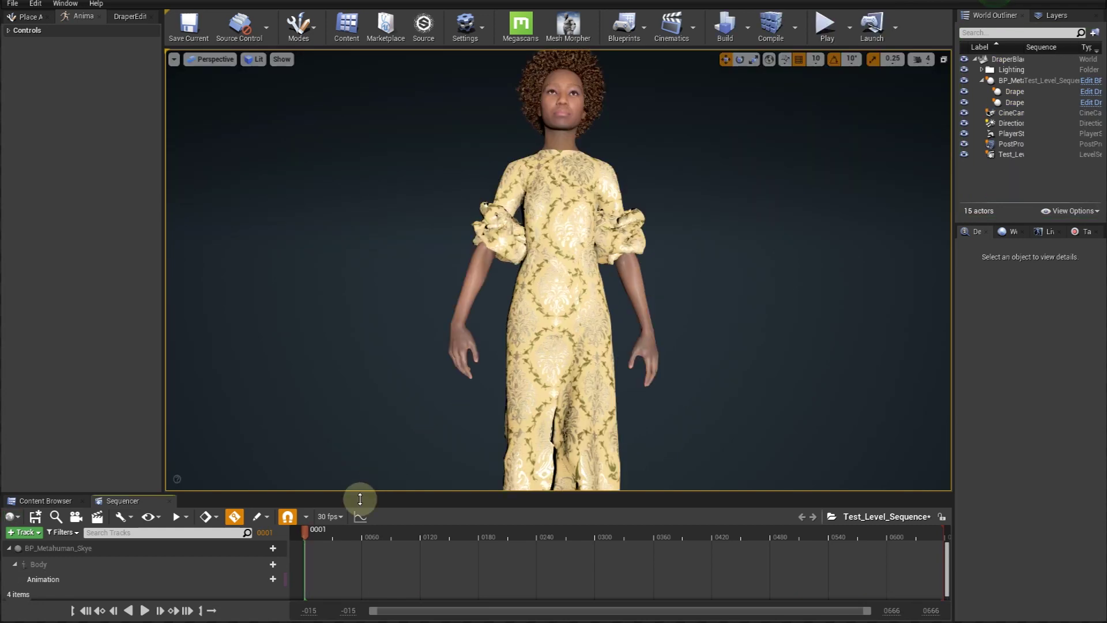
click(260, 579)
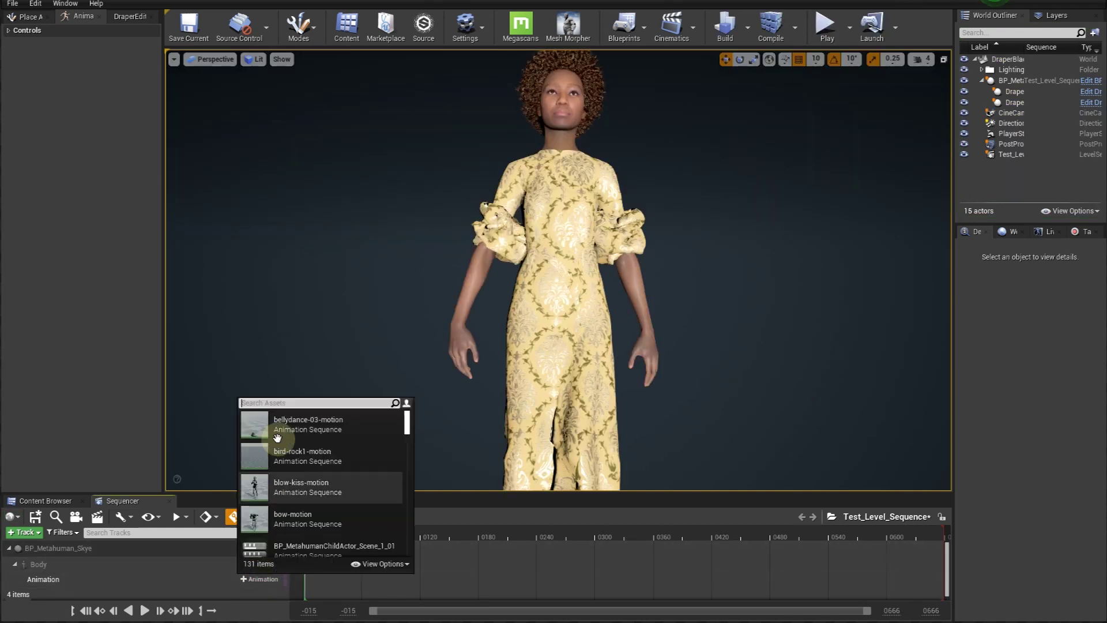
text(cat)
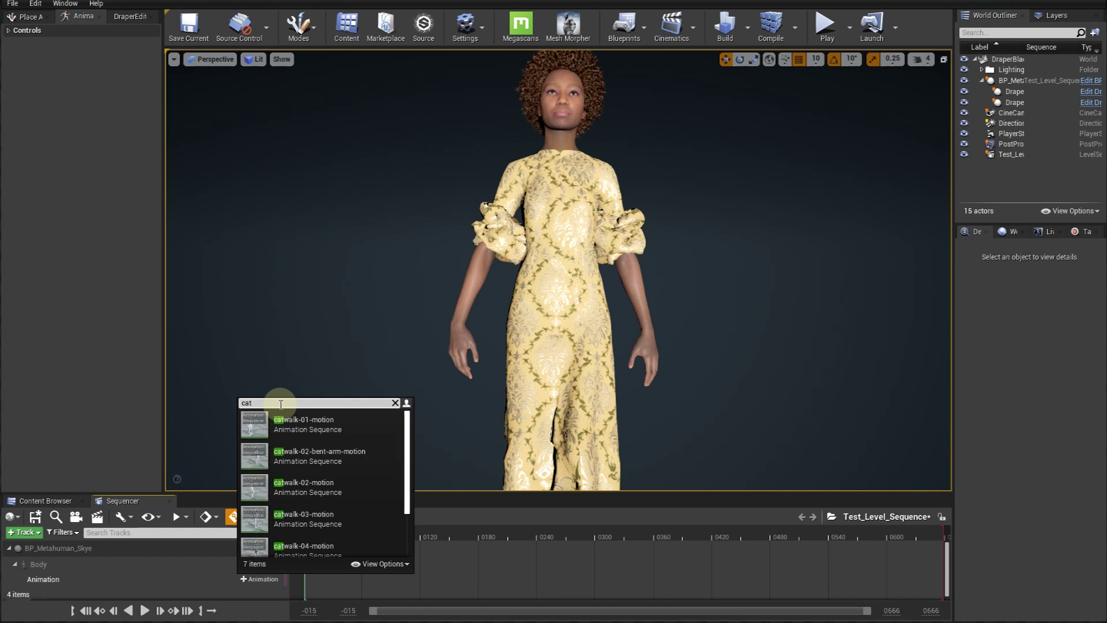
text(walk-idle)
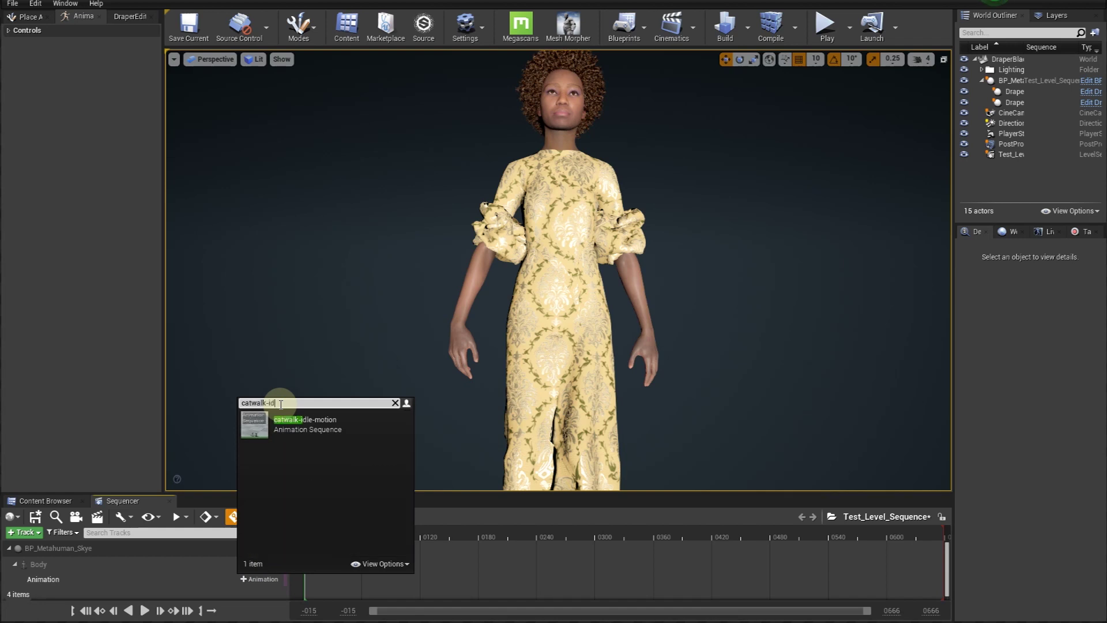
click(304, 424)
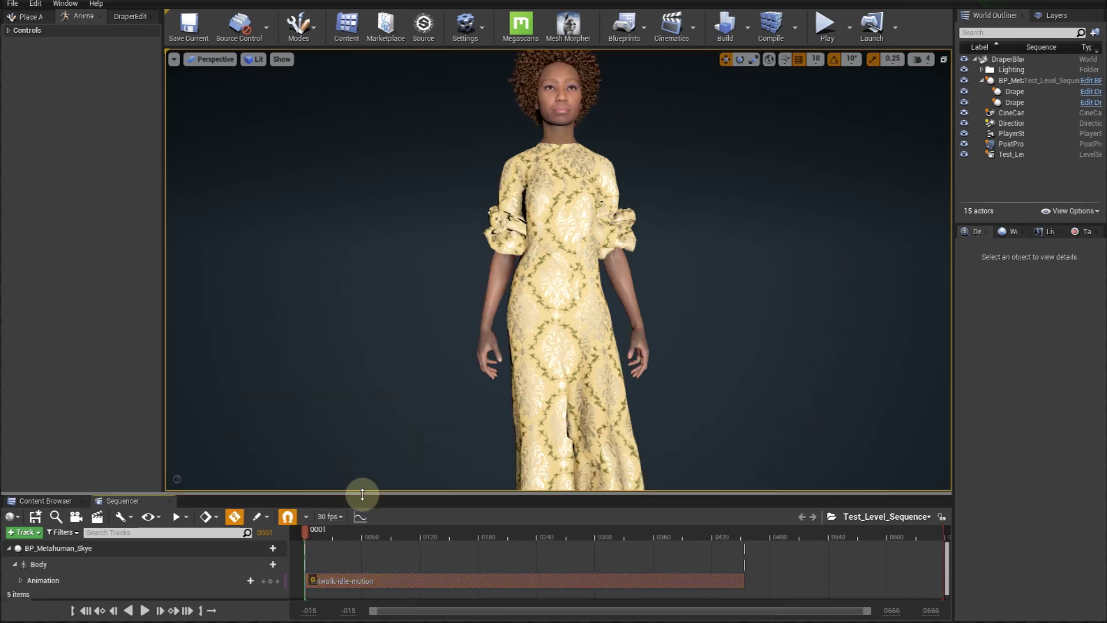
drag(743, 583, 362, 584)
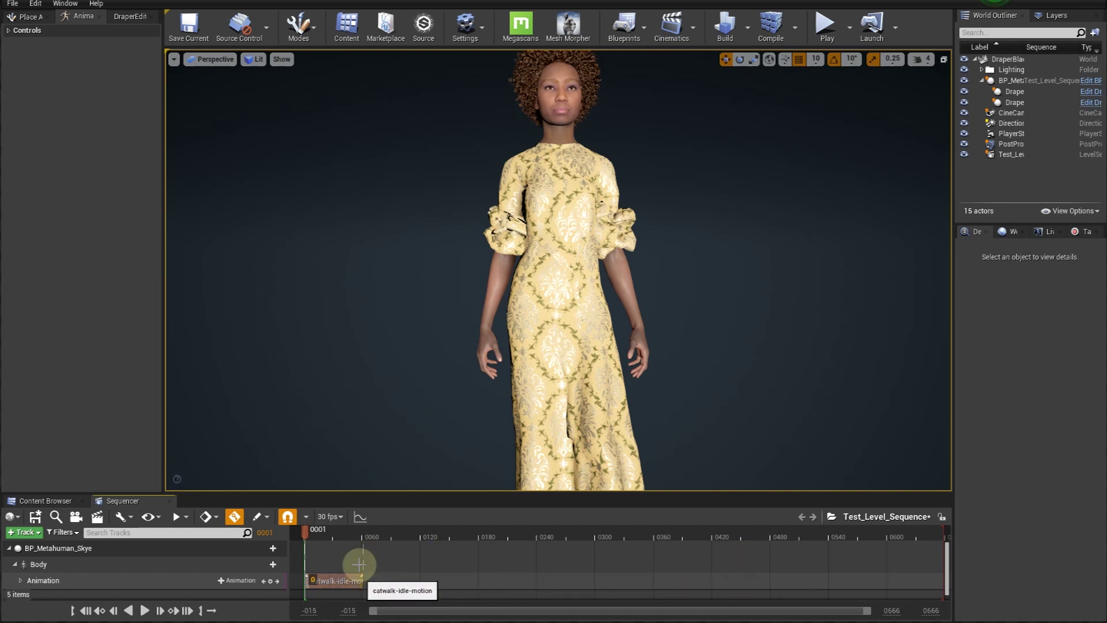
Step: Add bellydance-03-motion after the catwalk clip, rewind to frame 0 and play the level
click(277, 581)
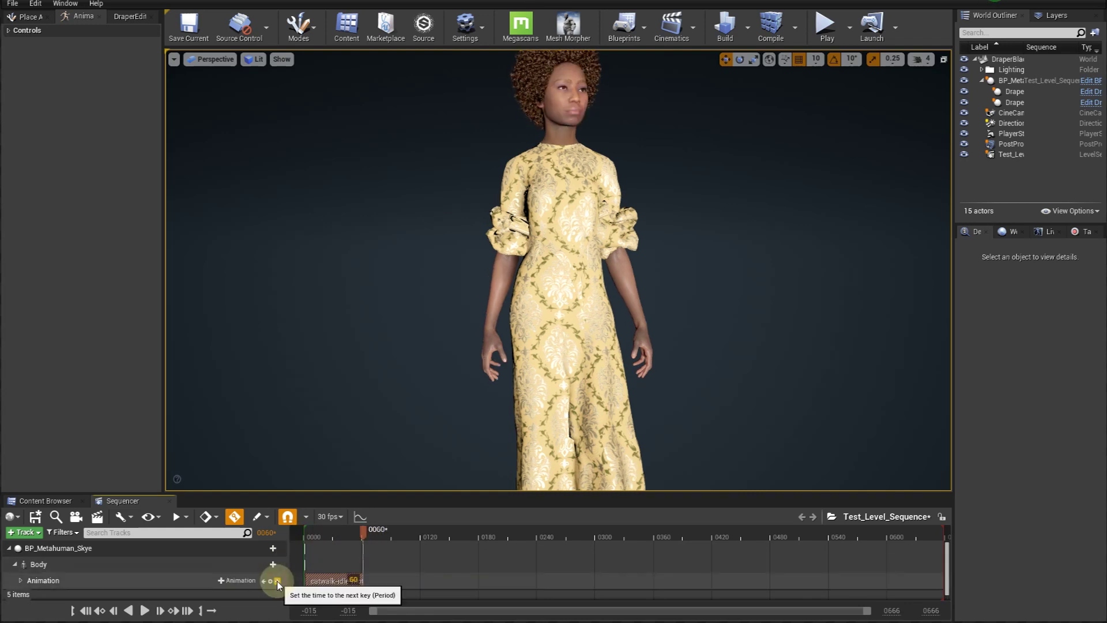
click(237, 580)
click(278, 416)
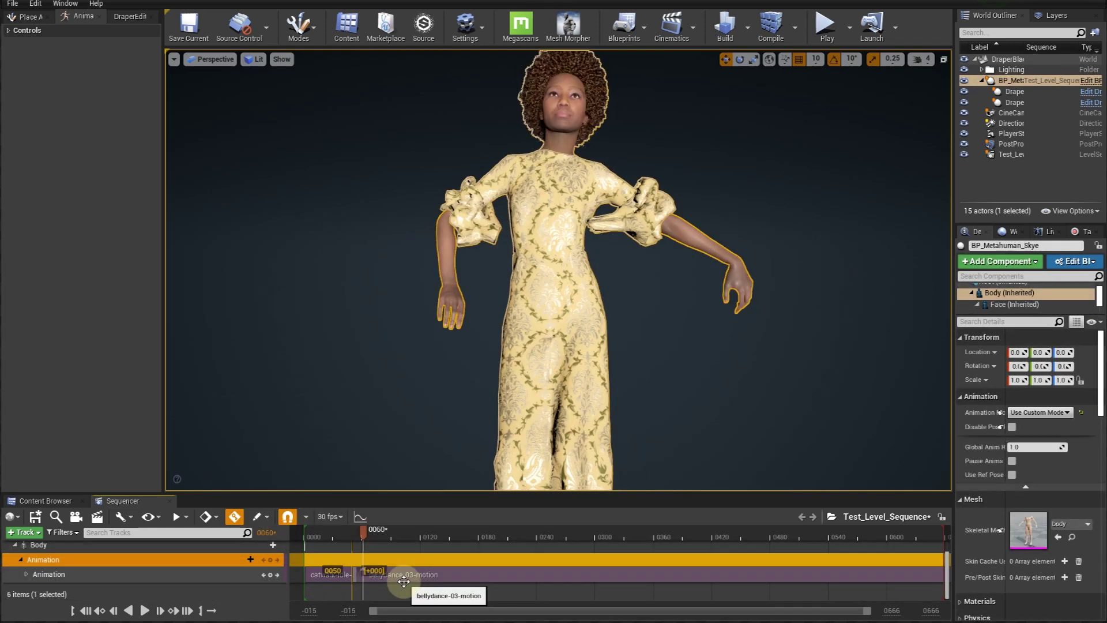
click(85, 612)
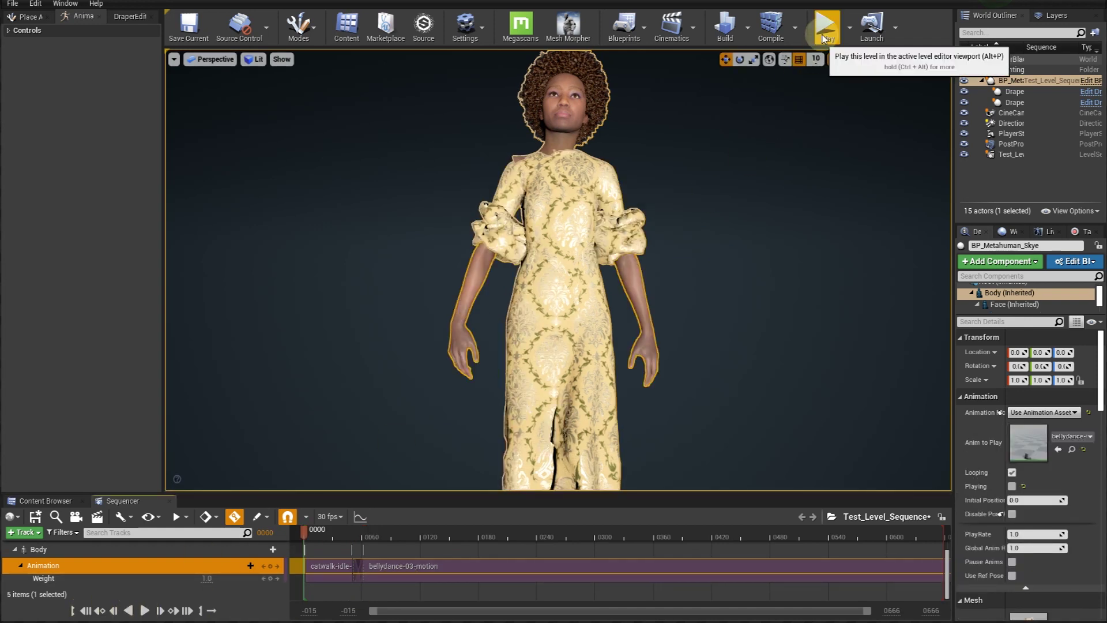
click(822, 34)
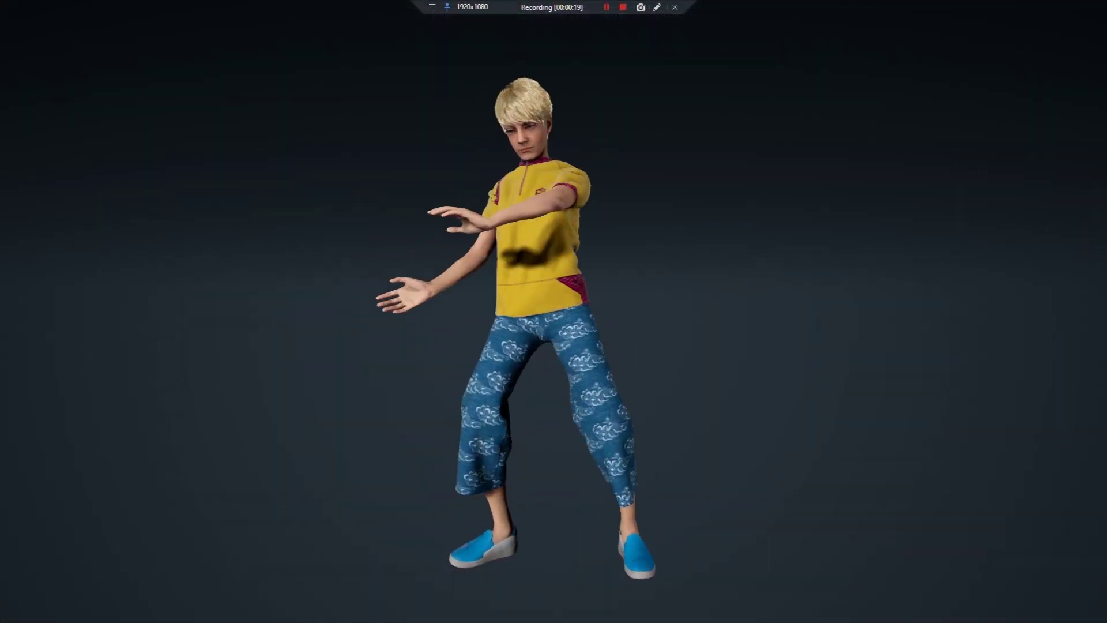
click(607, 212)
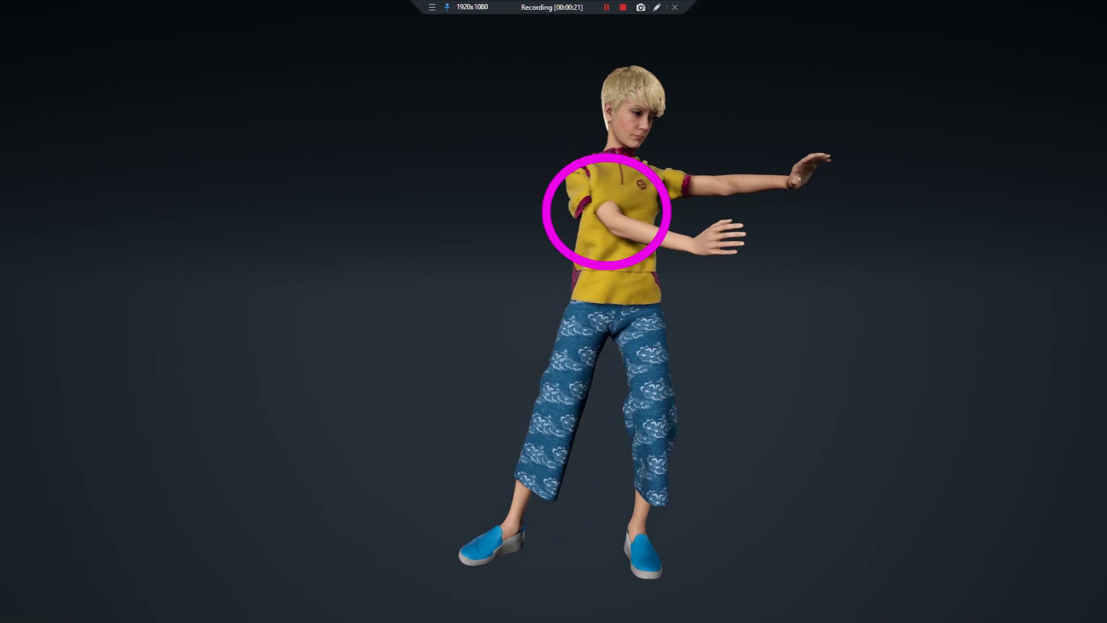